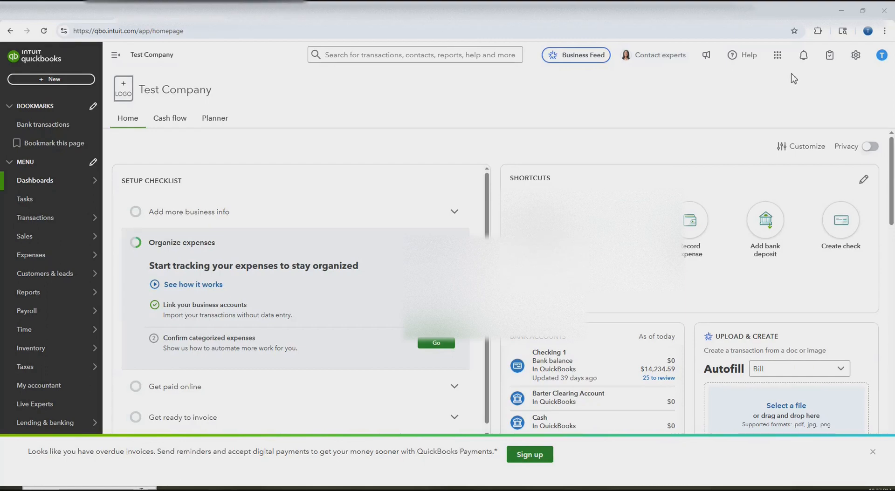
- Open the Chart of accounts from Settings and begin a new account
left_click(856, 55)
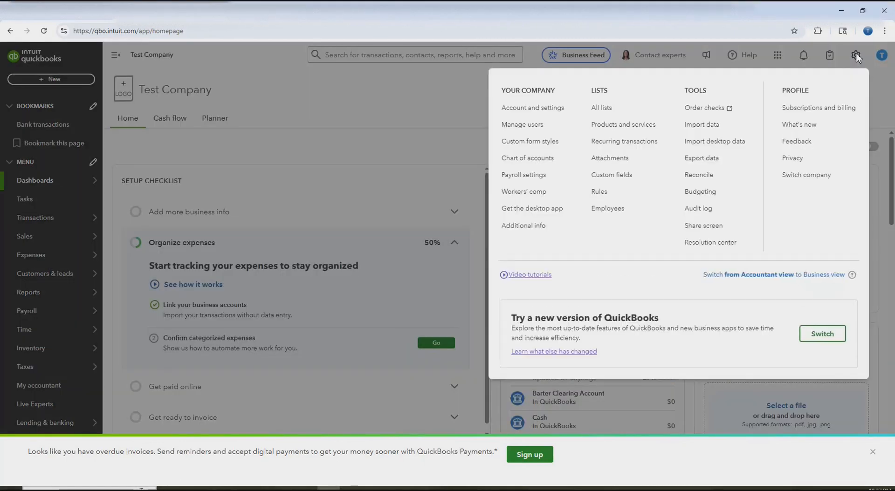
left_click(541, 160)
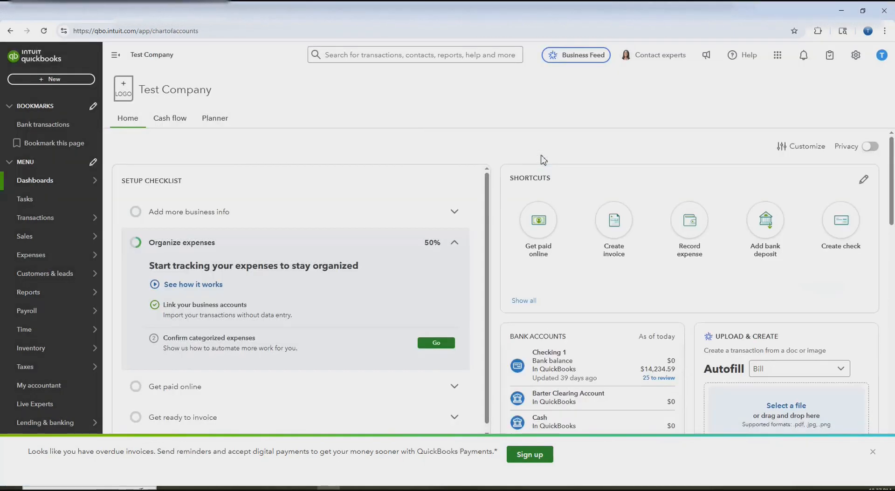
left_click(835, 142)
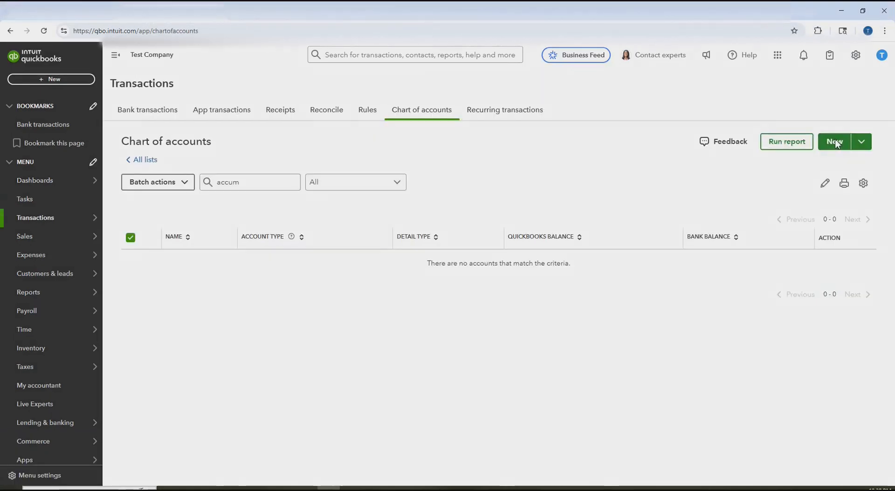
- Create 'Accumulated Depreciation' as a Fixed Assets subaccount of Computers & tablets
type("Accumulated Depreciation")
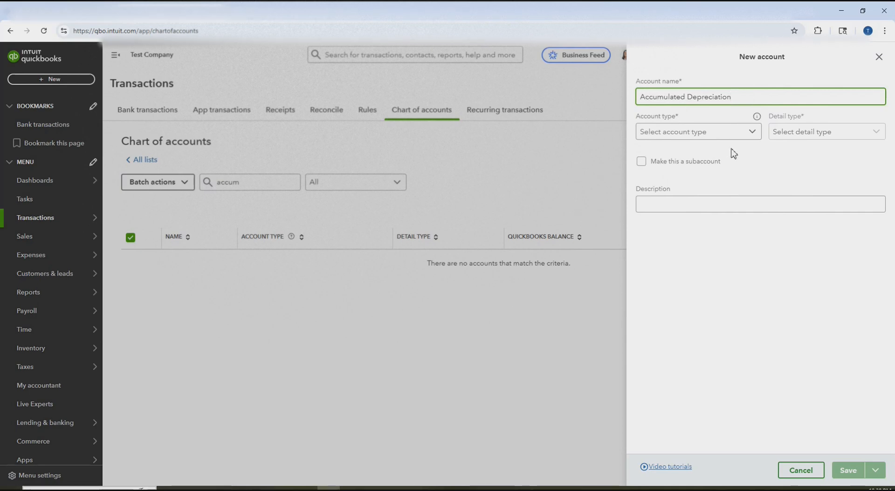
left_click(756, 132)
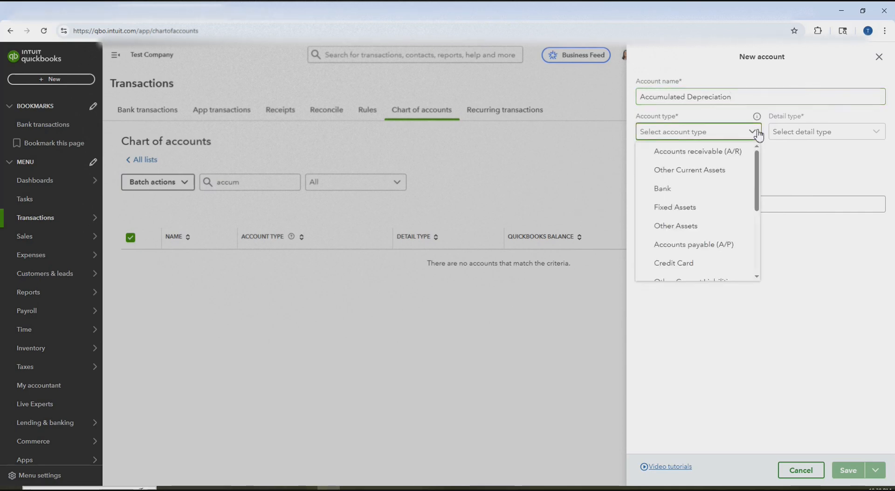
left_click(701, 206)
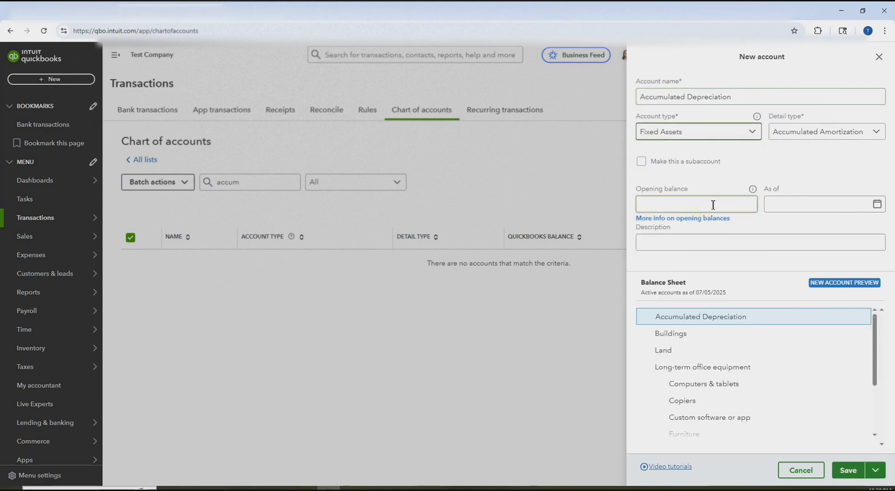
left_click(642, 162)
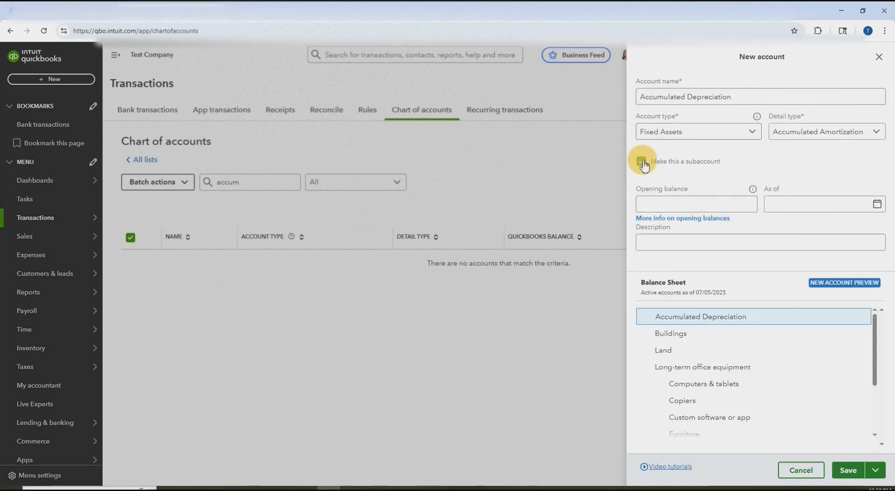
left_click(880, 196)
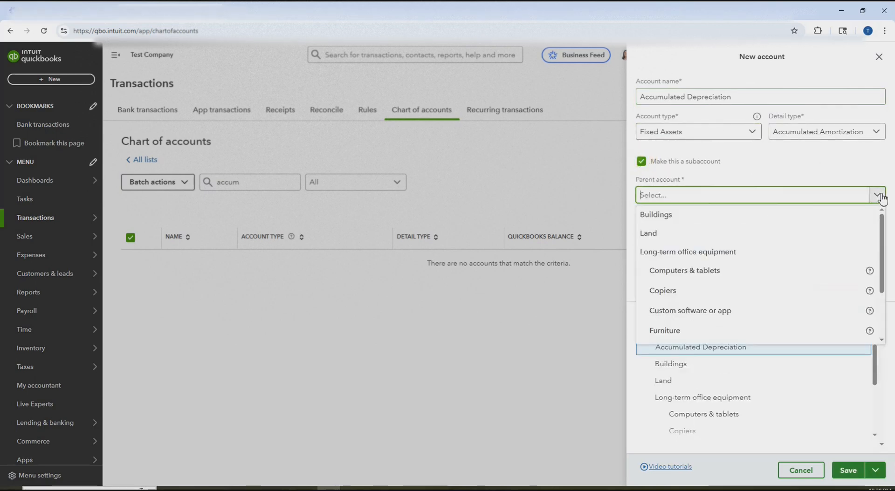
type("compu")
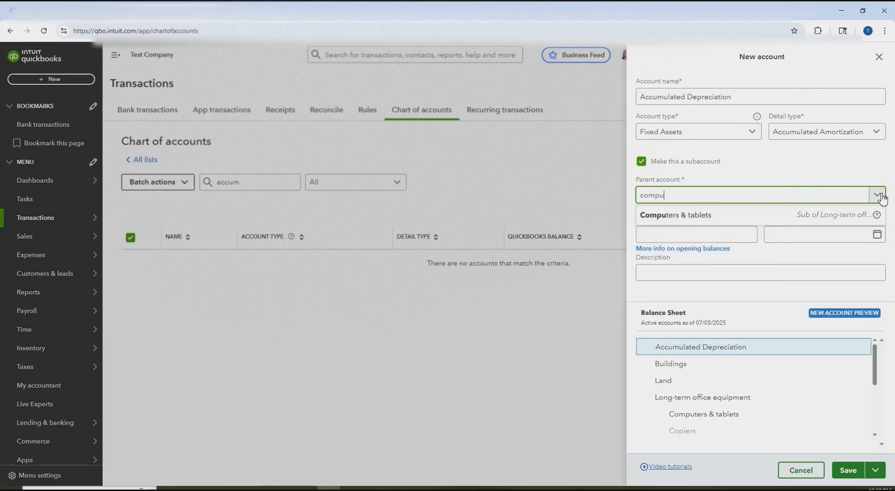
type("t")
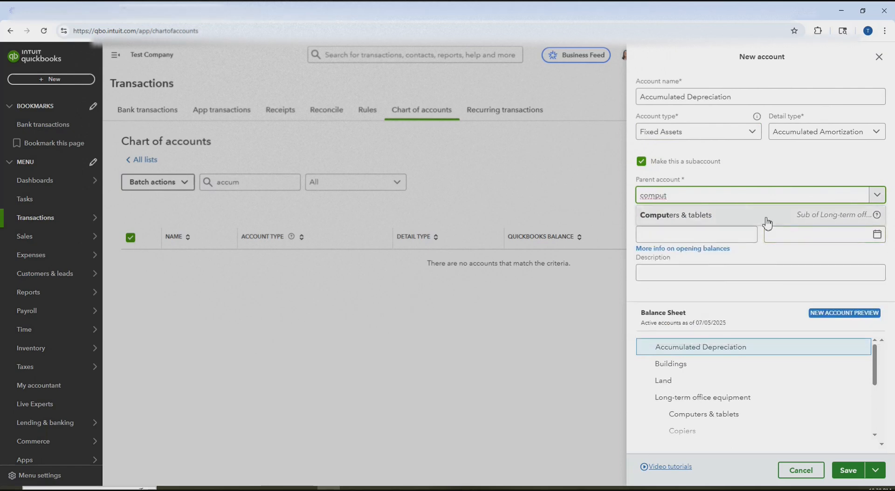
left_click(764, 215)
left_click(847, 470)
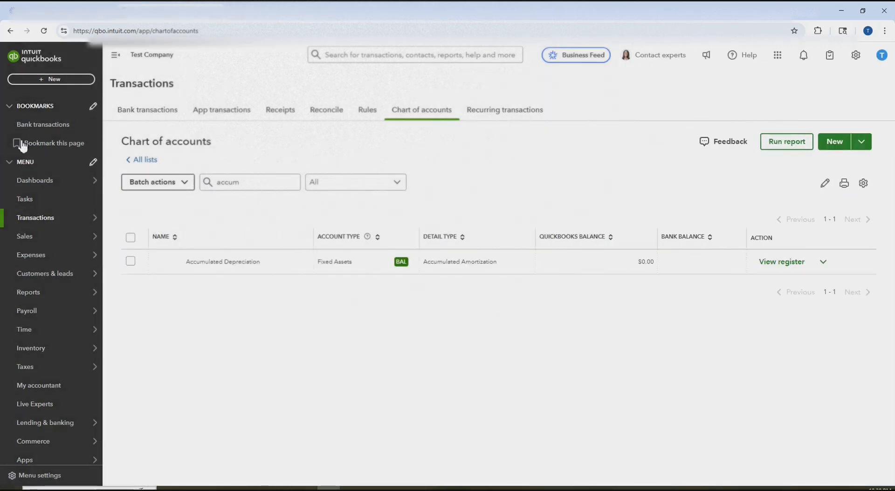
- Start a new account named 'Loss on Disposal' with account type Other Expense
left_click(822, 150)
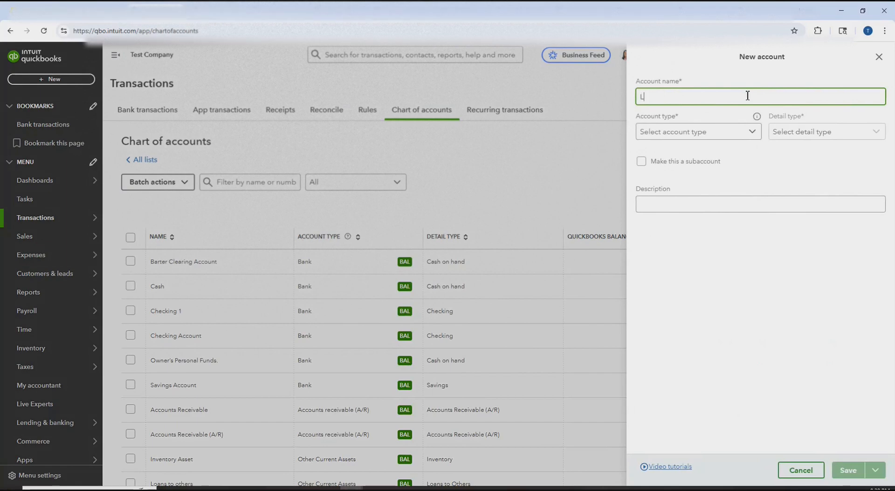
type("Loss on Disposal")
left_click(747, 132)
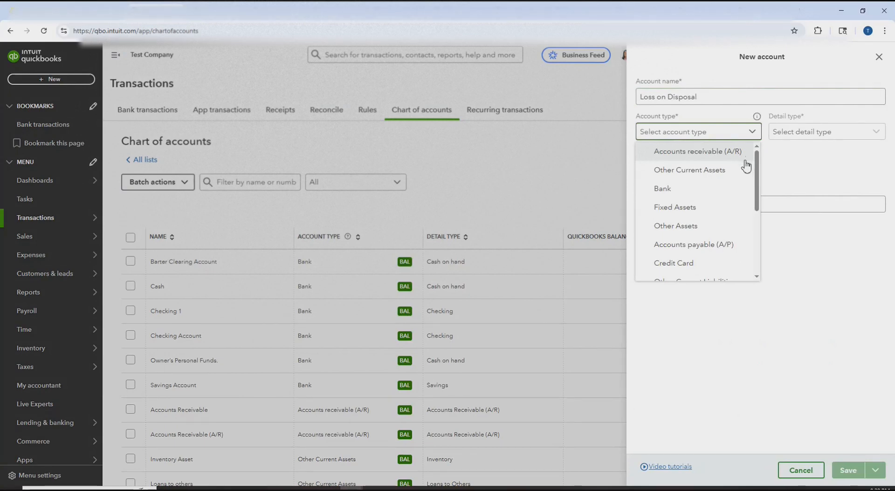
left_click(662, 136)
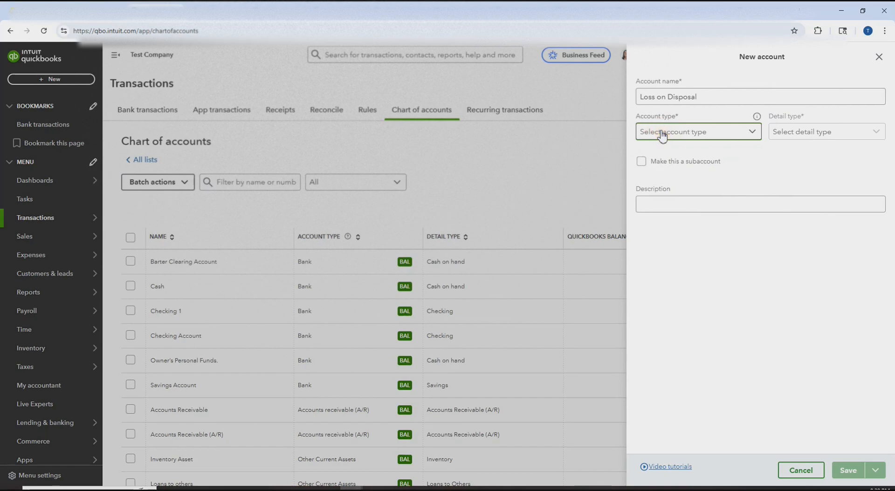
left_click(754, 137)
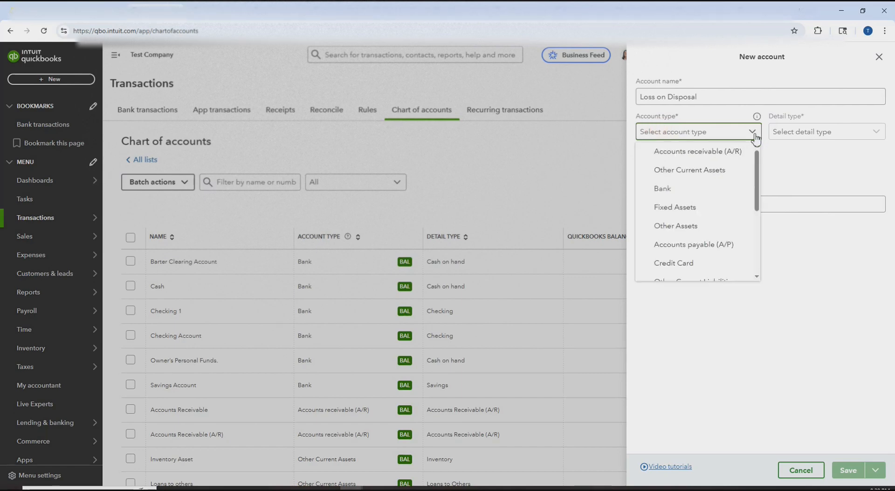
key("o")
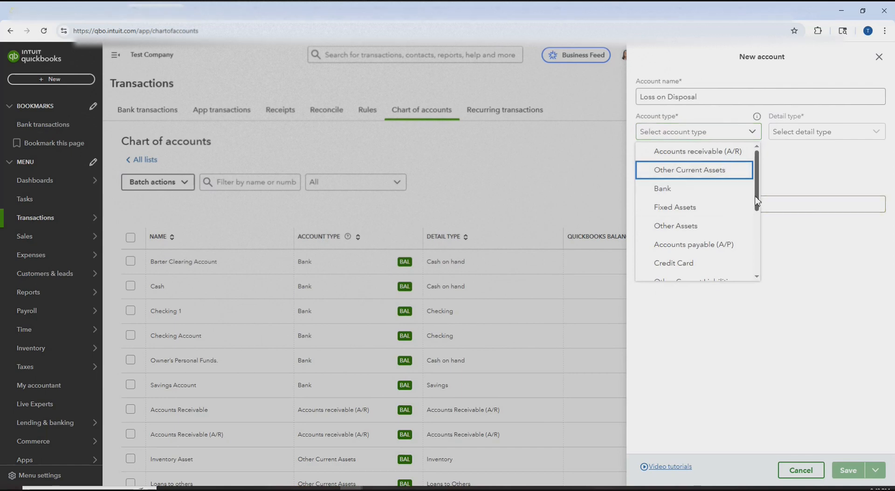
left_click_drag(754, 196, 751, 275)
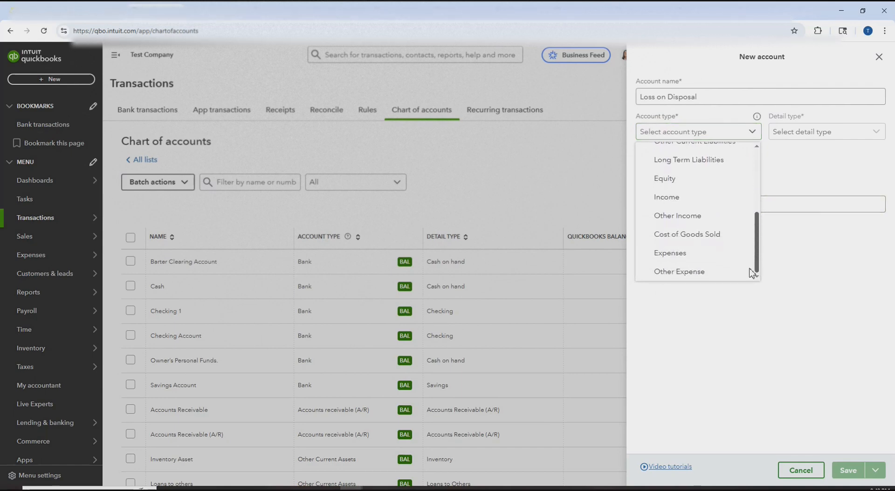
left_click(723, 282)
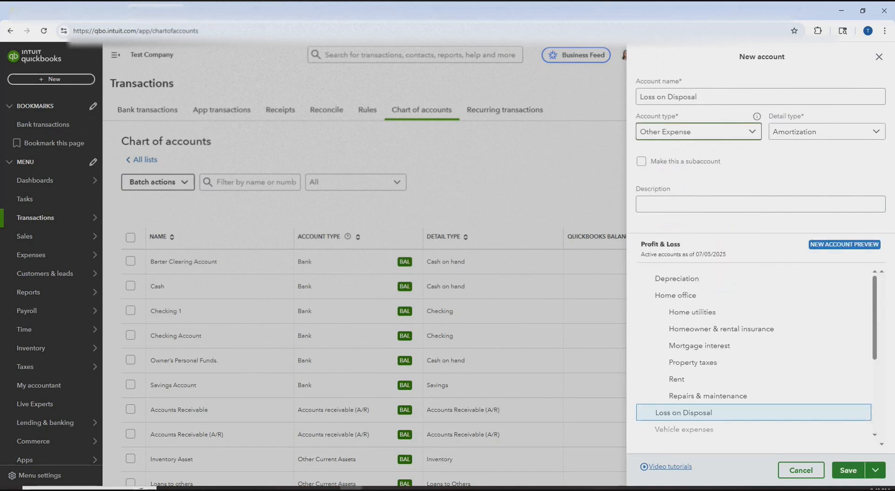
- Set its detail type to Other Miscellaneous Expense and save the account
left_click(876, 134)
key("o")
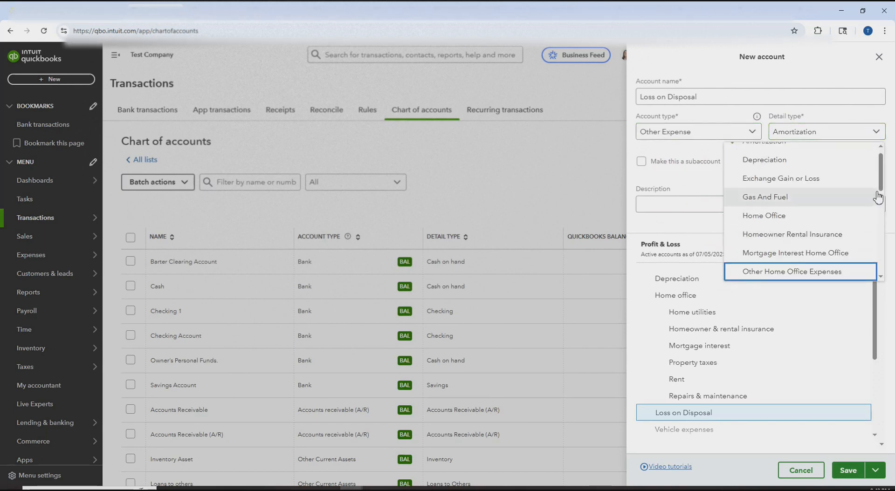
left_click_drag(880, 191, 885, 215)
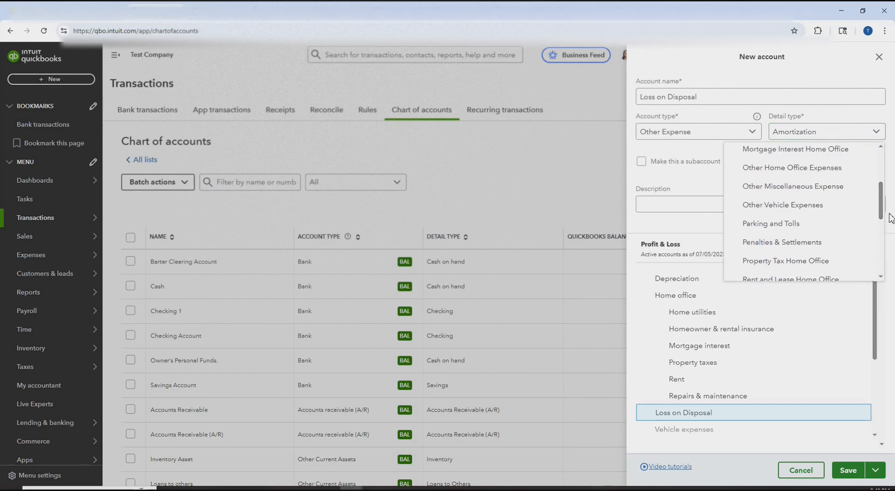
left_click(835, 190)
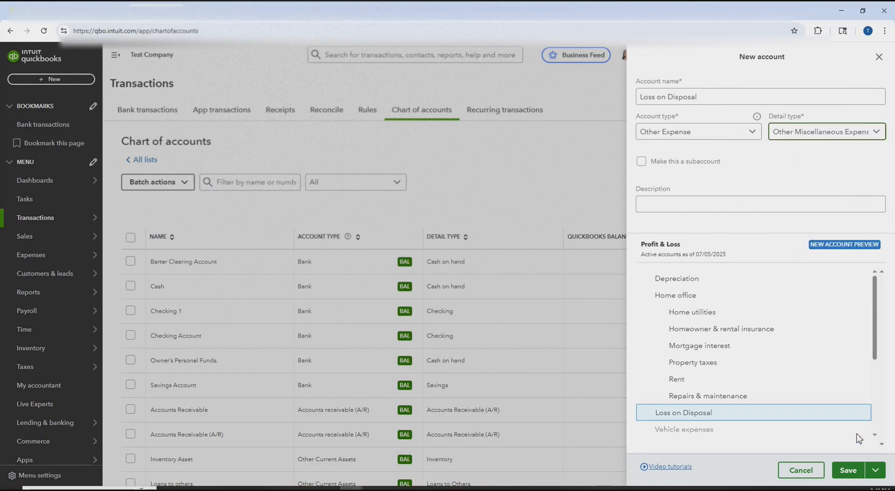
left_click(848, 470)
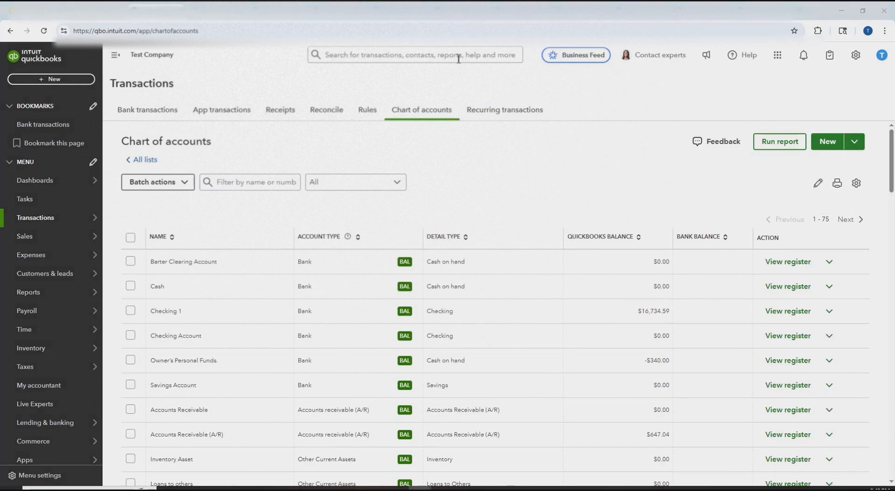
- Start a new expense and add XYZ Company as a new vendor for the payee
left_click(26, 84)
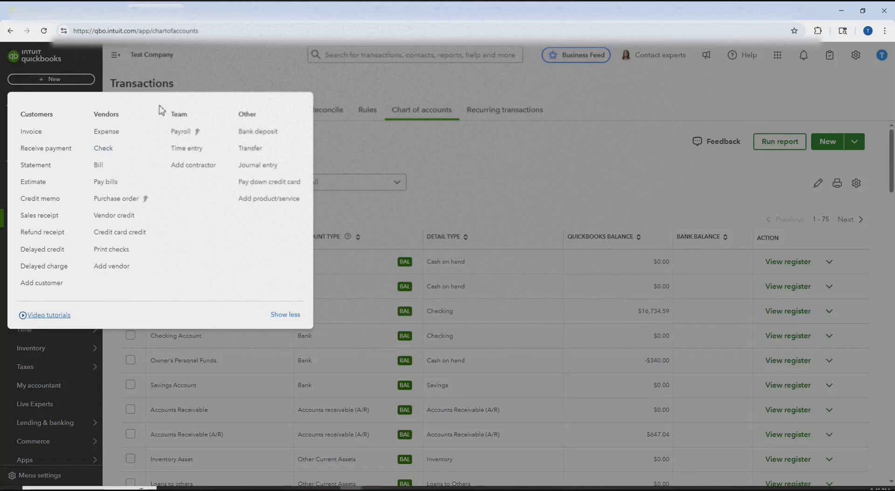
left_click(116, 132)
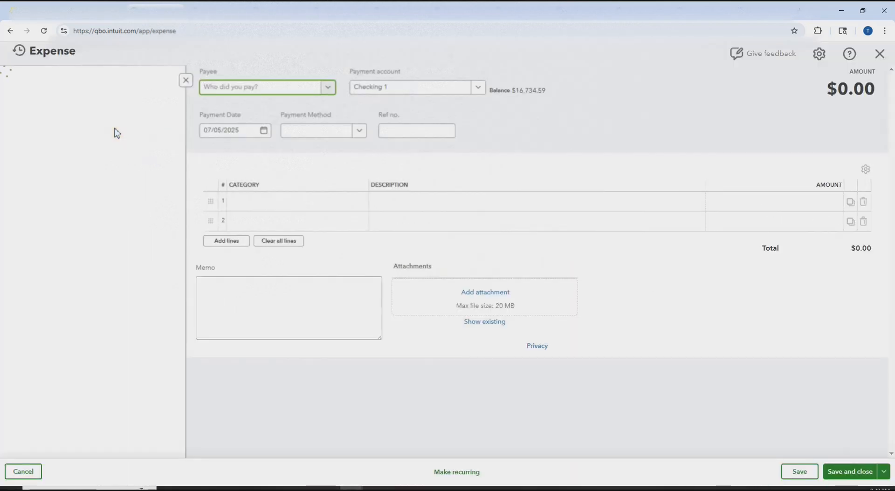
left_click(326, 88)
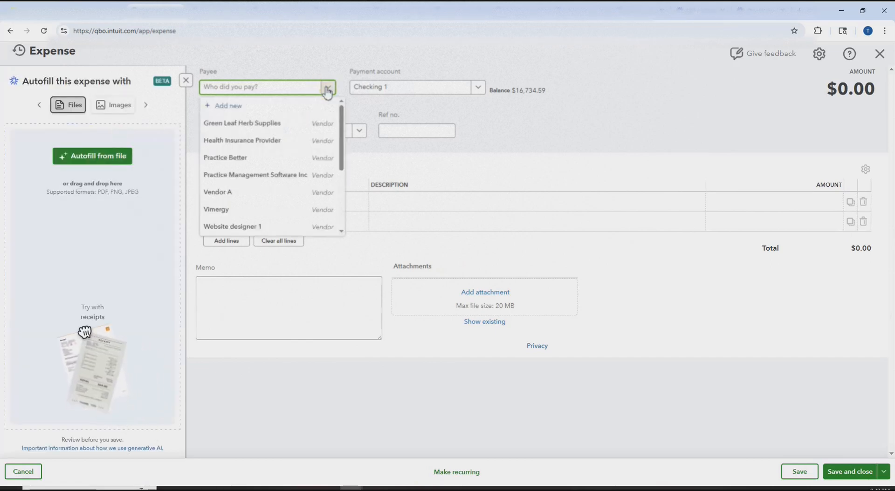
left_click(280, 89)
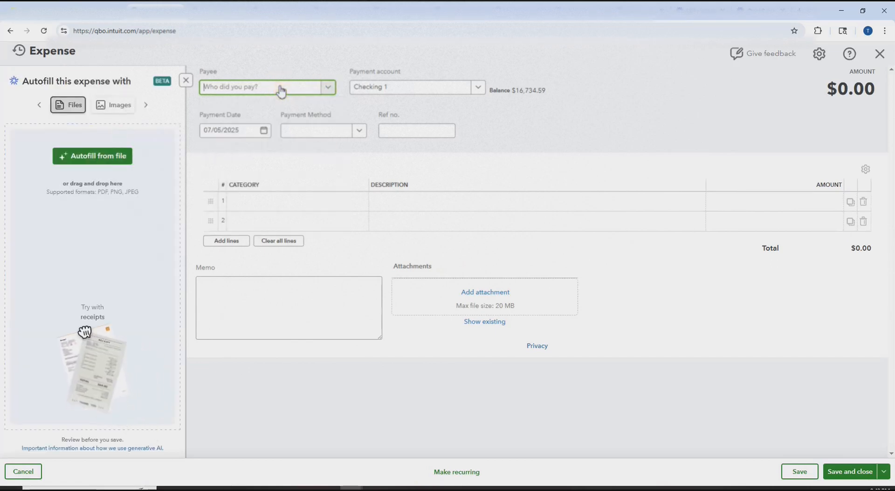
type("XYZ C")
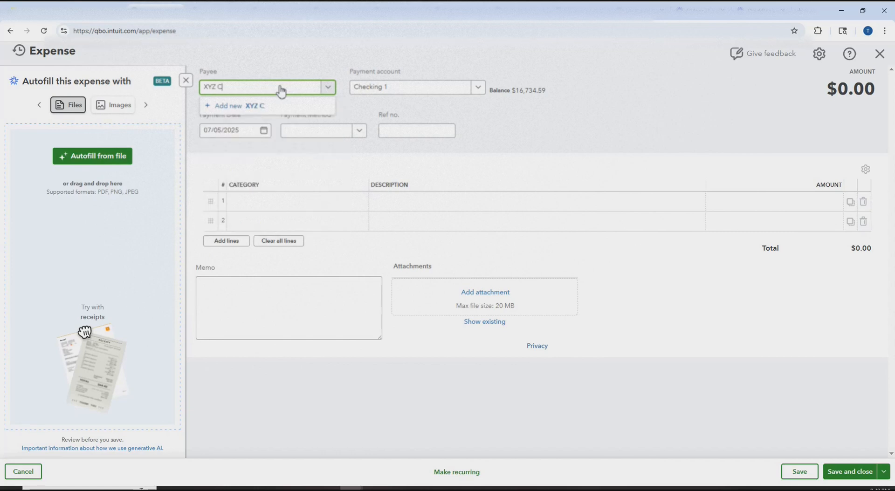
type("ompany")
left_click(259, 106)
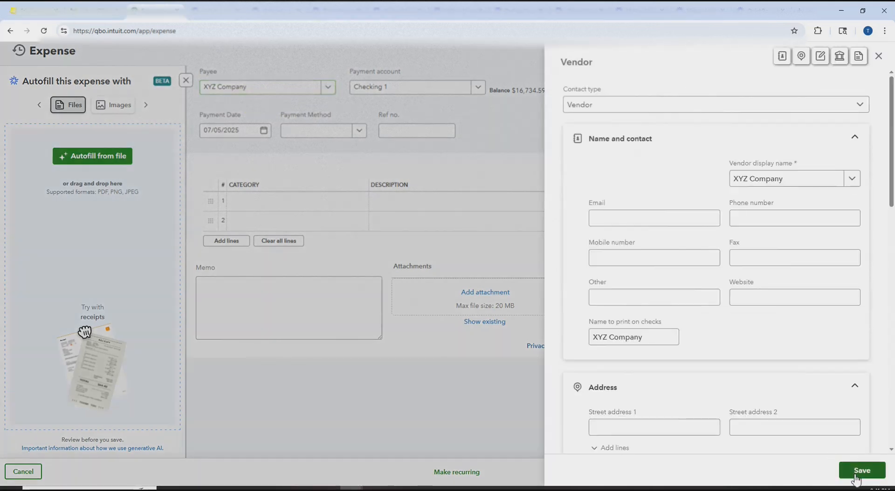
left_click(855, 475)
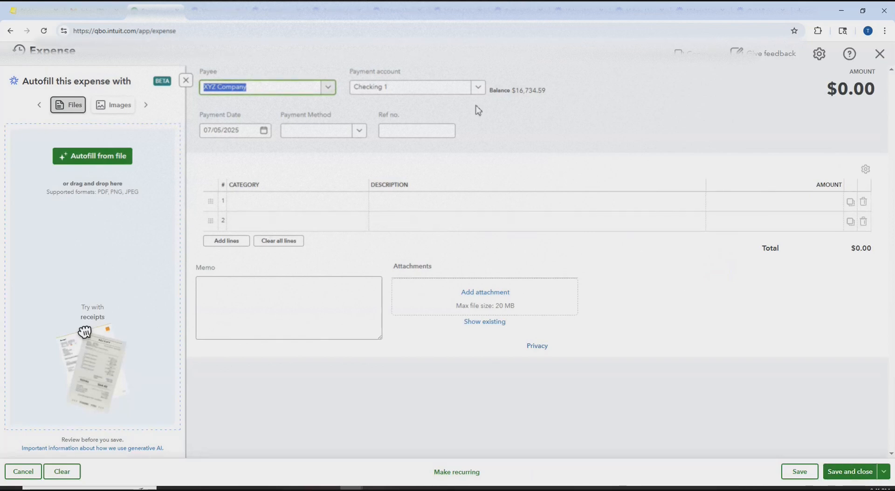
- Record a $3,000 expense dated 01/01/2023 under Long-term office equipment:Computers and save it
left_click(243, 131)
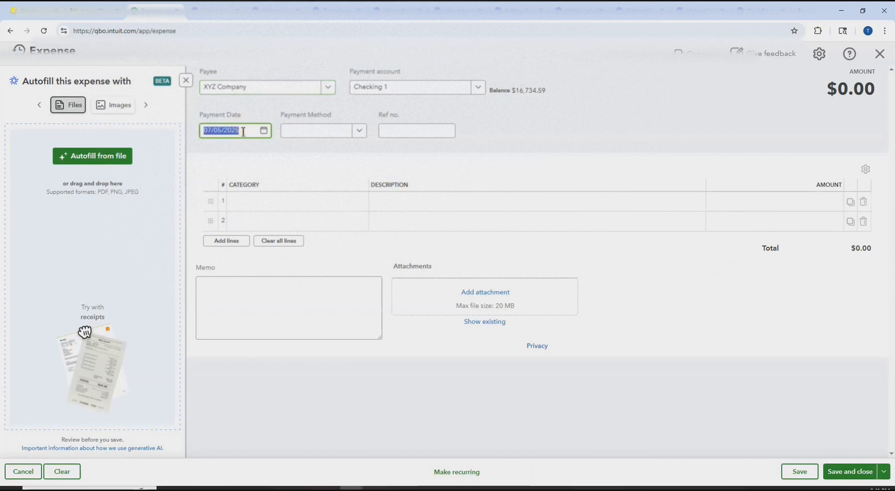
type("01")
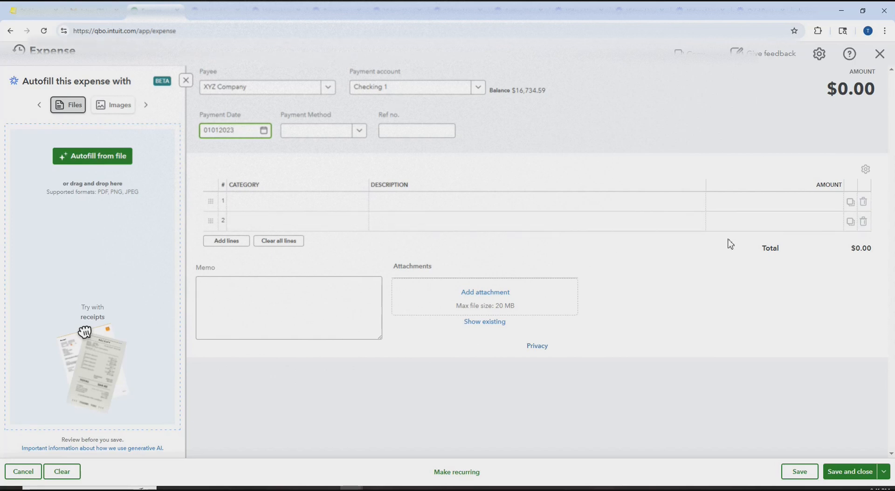
left_click(360, 207)
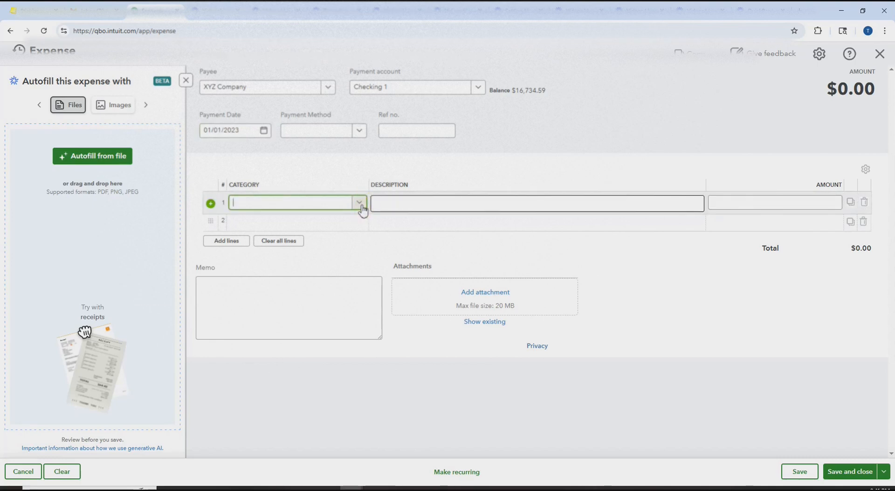
type("co")
left_click(289, 238)
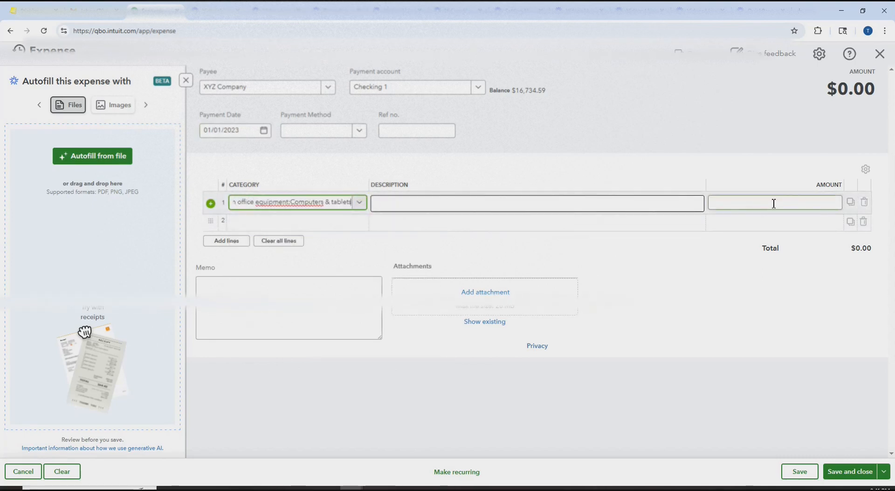
left_click(774, 204)
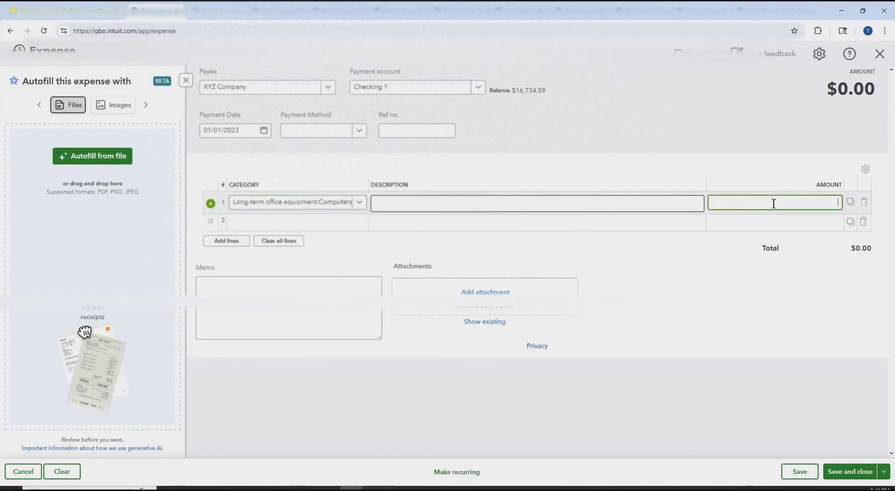
type("3000")
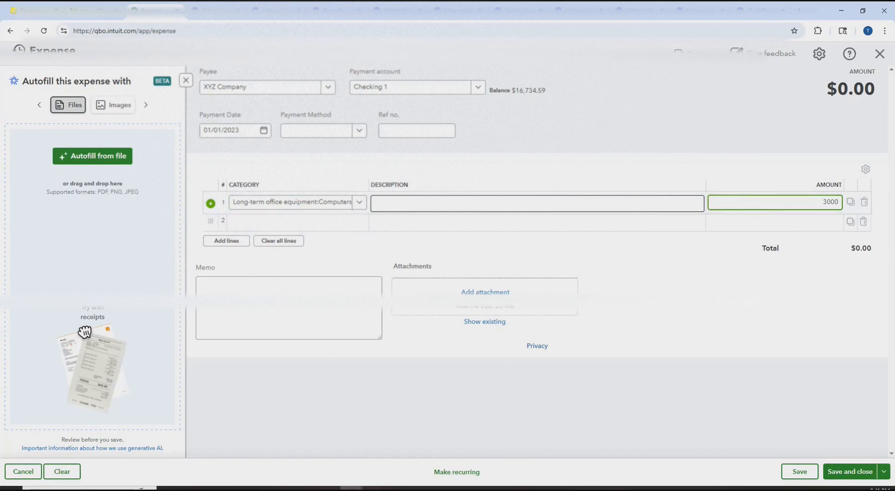
left_click(847, 471)
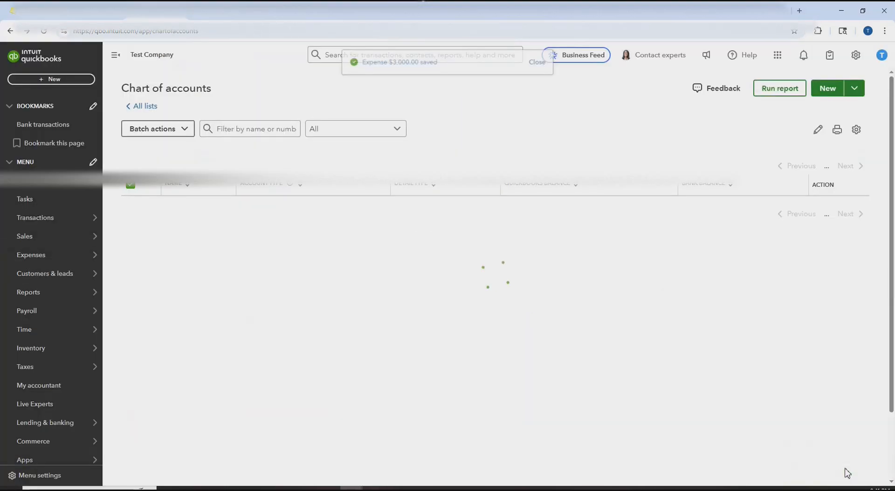
left_click(21, 145)
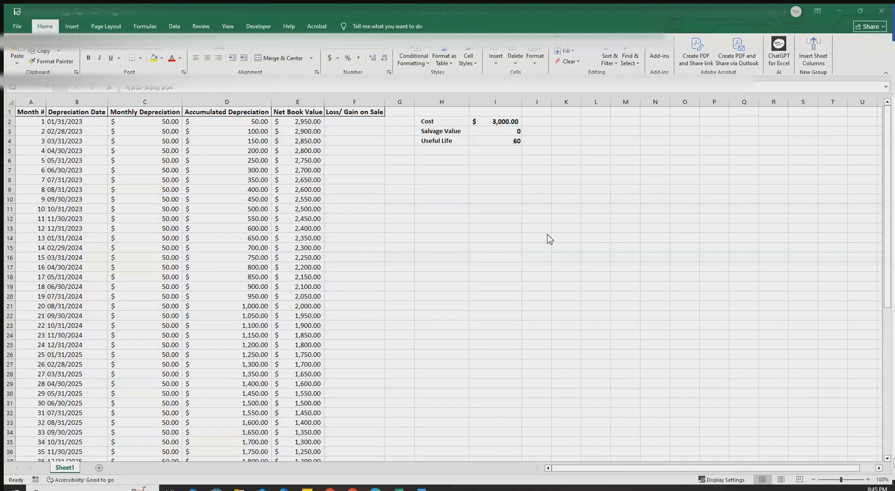
- Review Cost 3,000, Salvage Value 0, Useful Life 60 and the C2 monthly depreciation formula
left_click(497, 122)
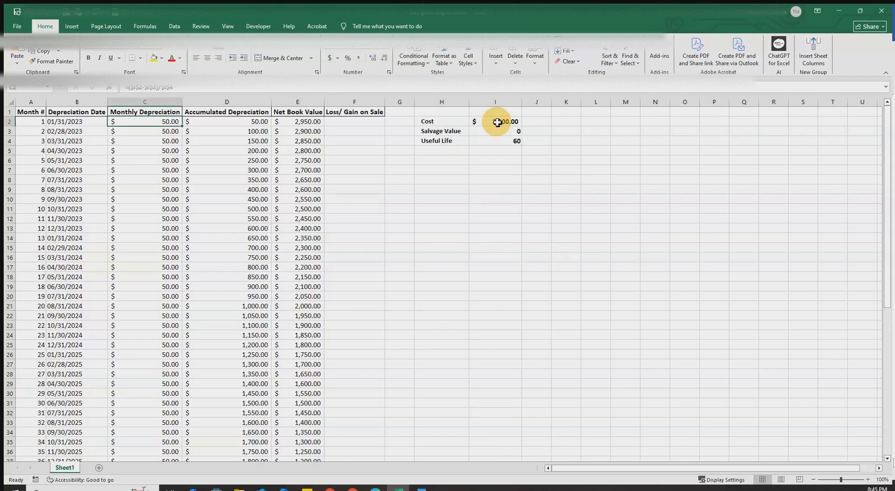
left_click(497, 122)
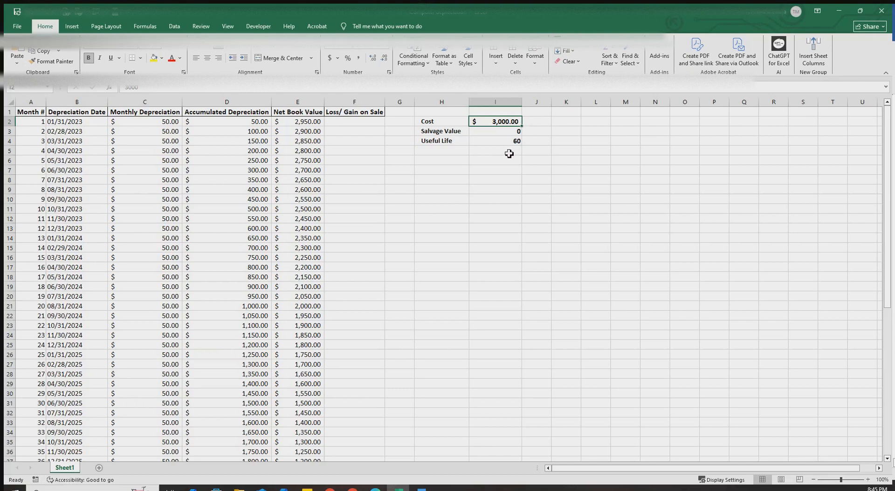
right_click(495, 134)
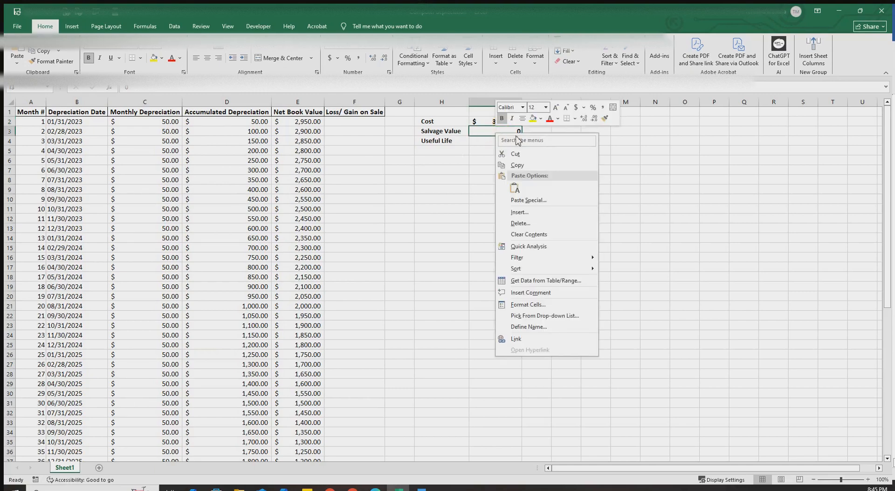
right_click(628, 134)
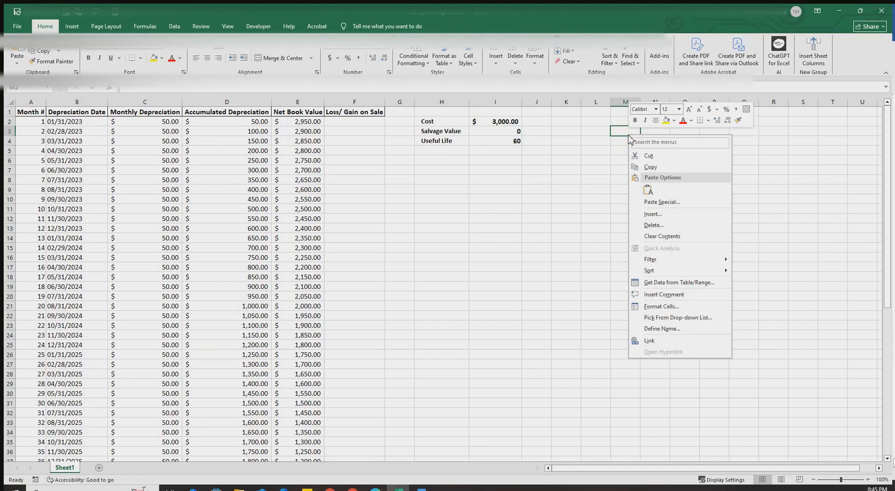
left_click(500, 143)
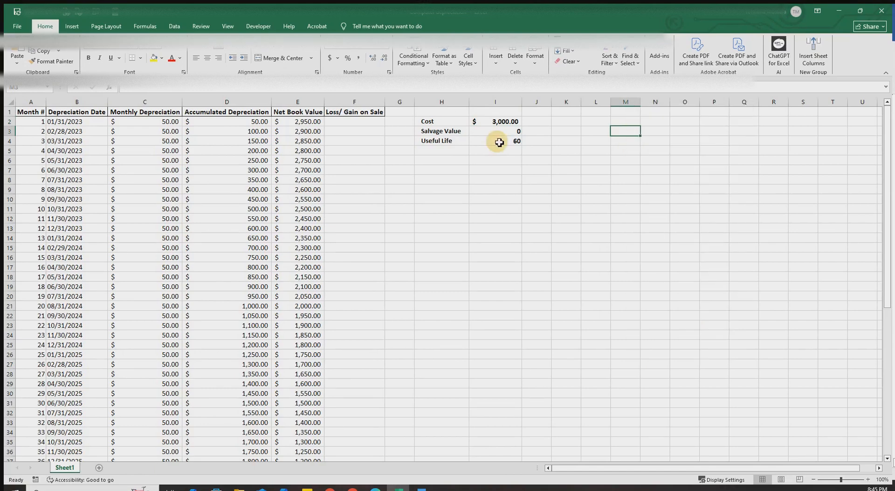
left_click(500, 142)
left_click(141, 122)
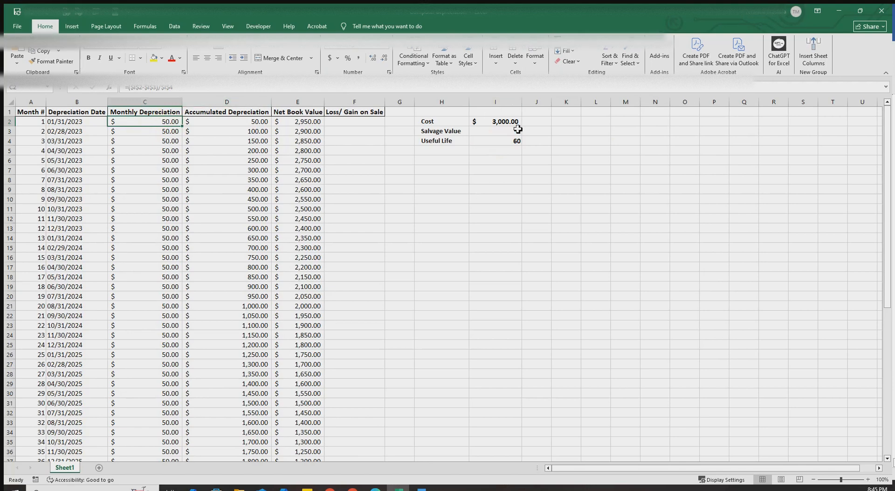
left_click(503, 123)
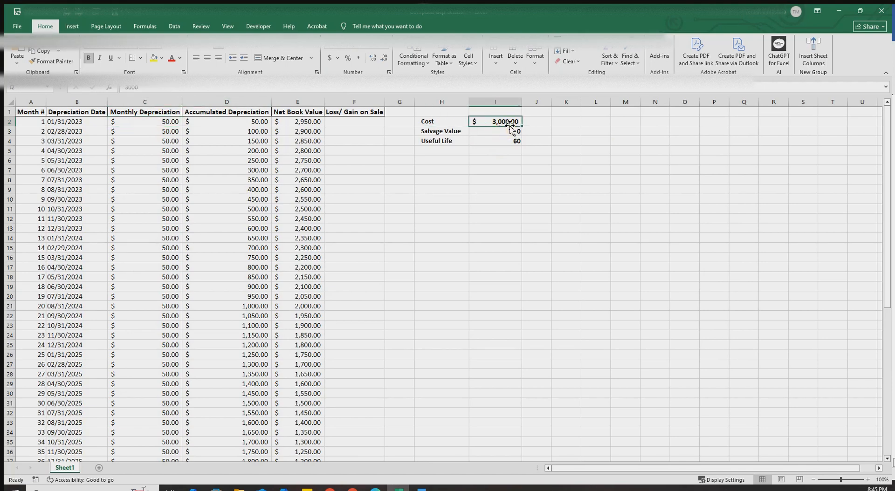
left_click(513, 131)
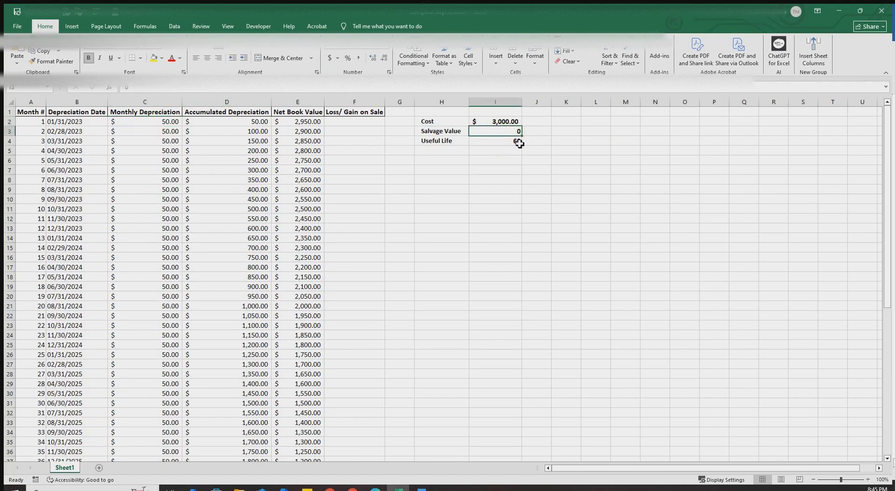
left_click(519, 145)
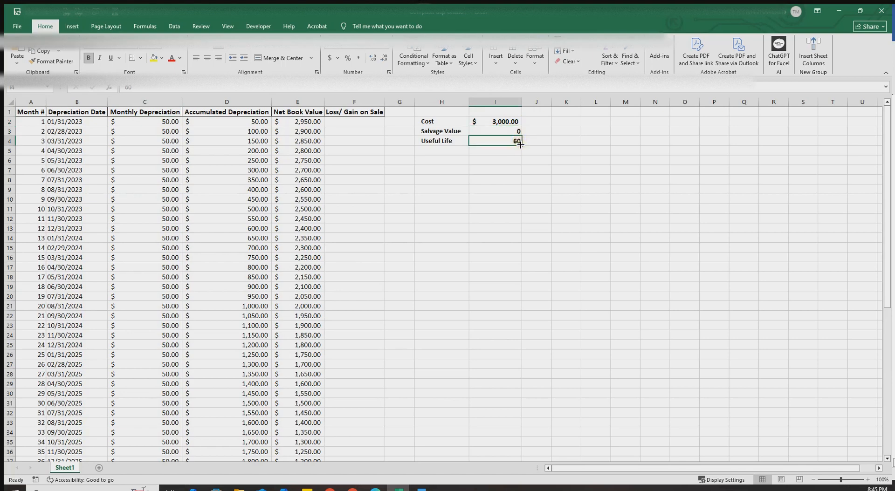
left_click(168, 124)
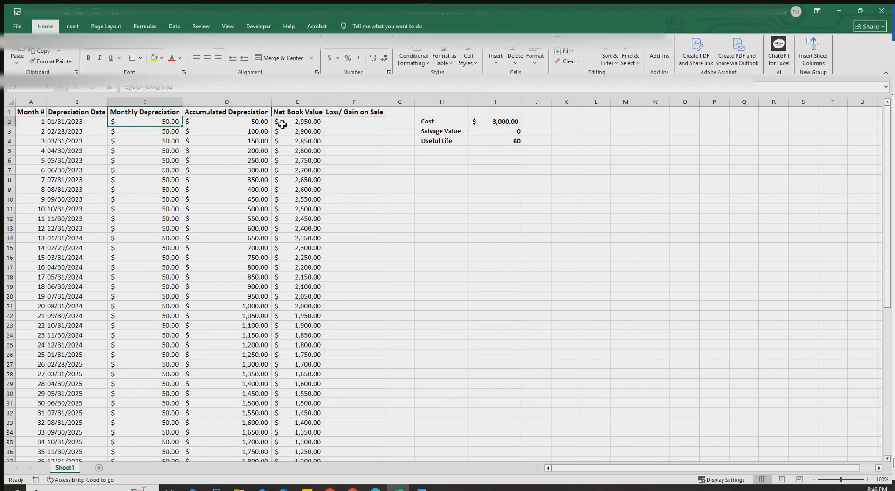
- Inspect the net book value formulas in E2–E3 and depreciation formulas in C2–C3, then return to QuickBooks
left_click(315, 123)
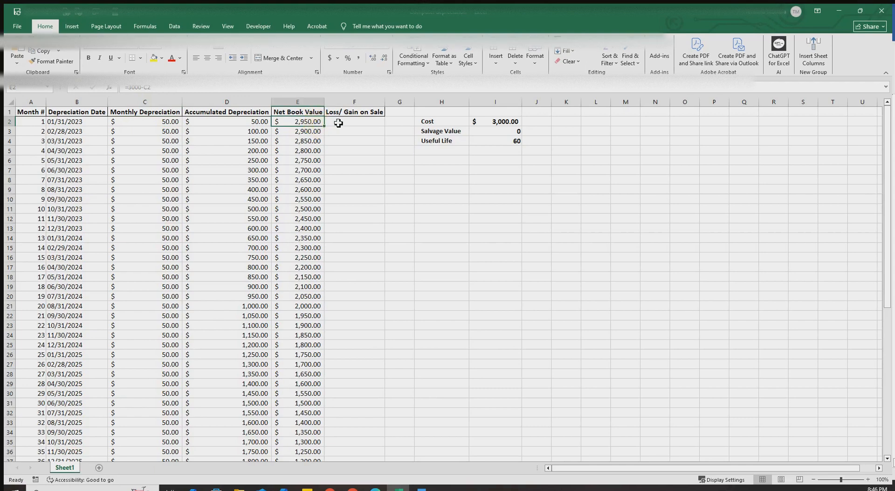
left_click(505, 123)
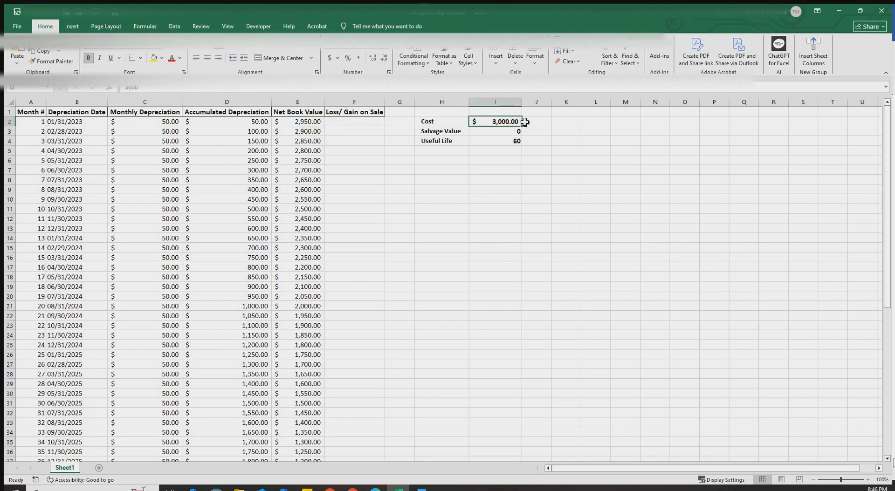
left_click(151, 123)
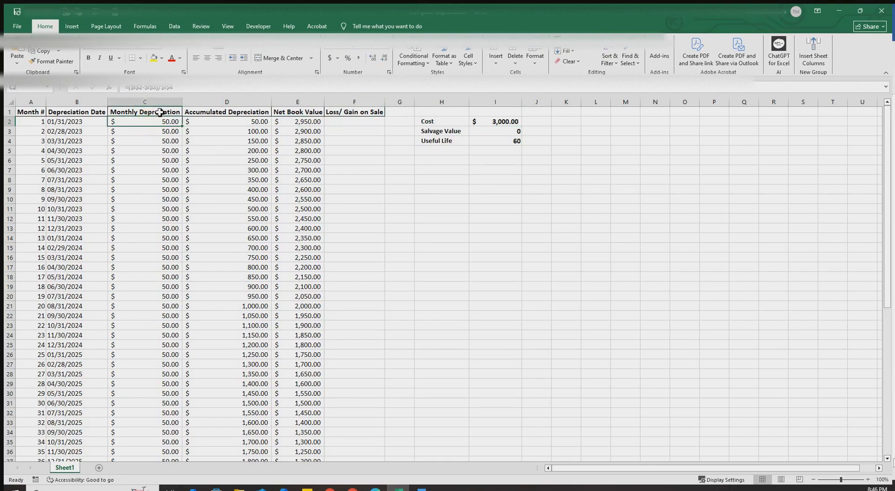
left_click(314, 124)
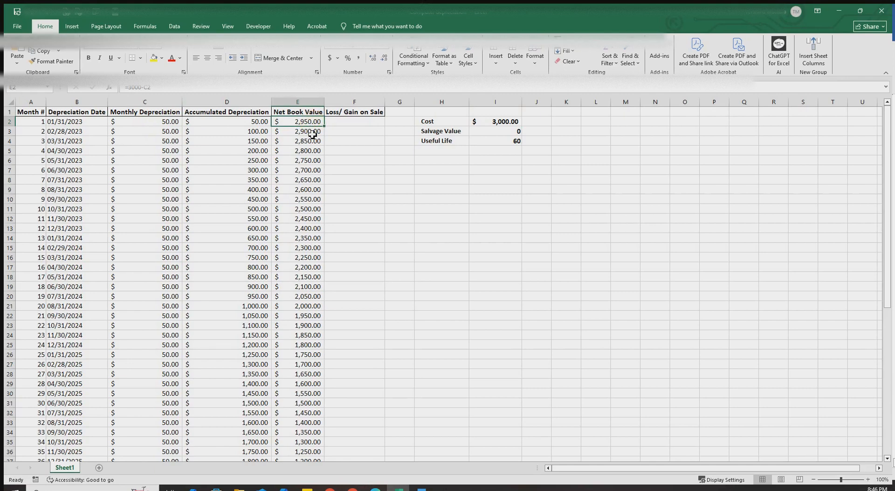
left_click(312, 133)
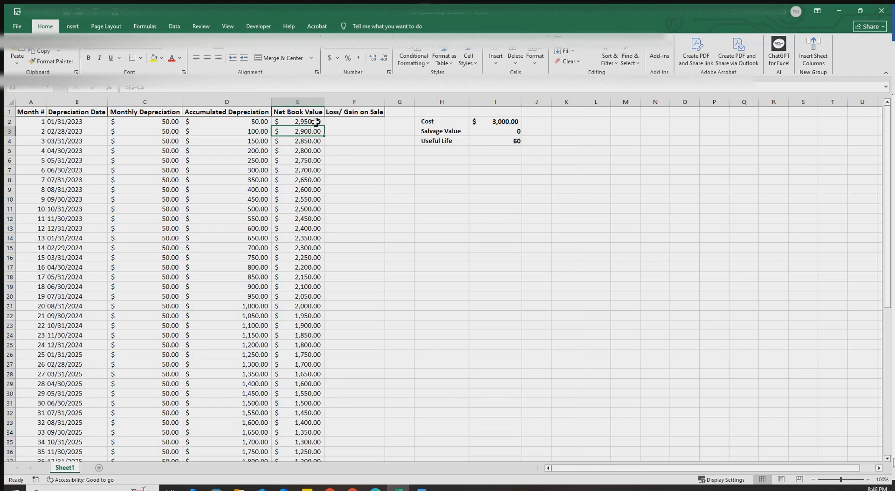
left_click(316, 122)
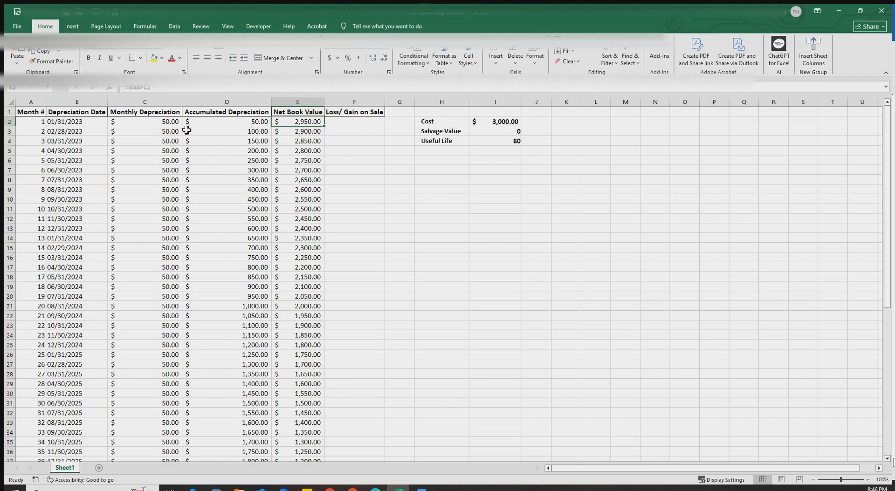
left_click(144, 133)
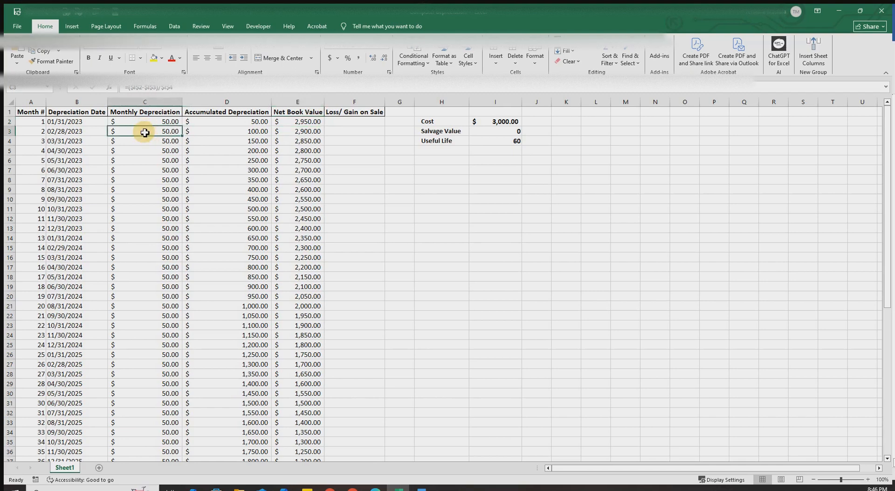
left_click(314, 133)
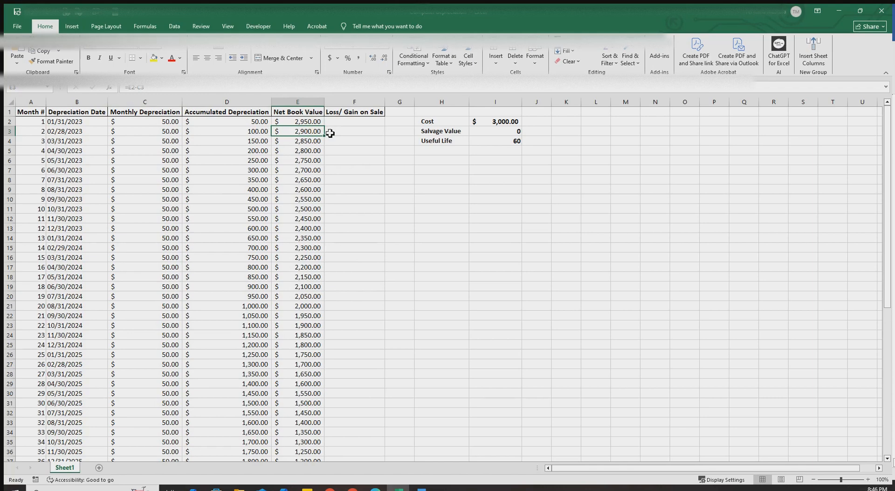
left_click(649, 305)
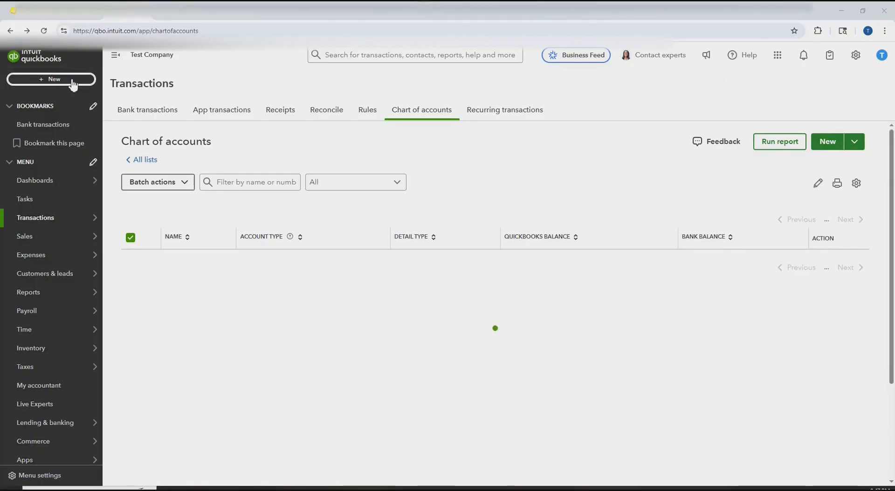
- Start a journal entry dated 01/31/2023 with a $50 debit to Depreciation
left_click(66, 82)
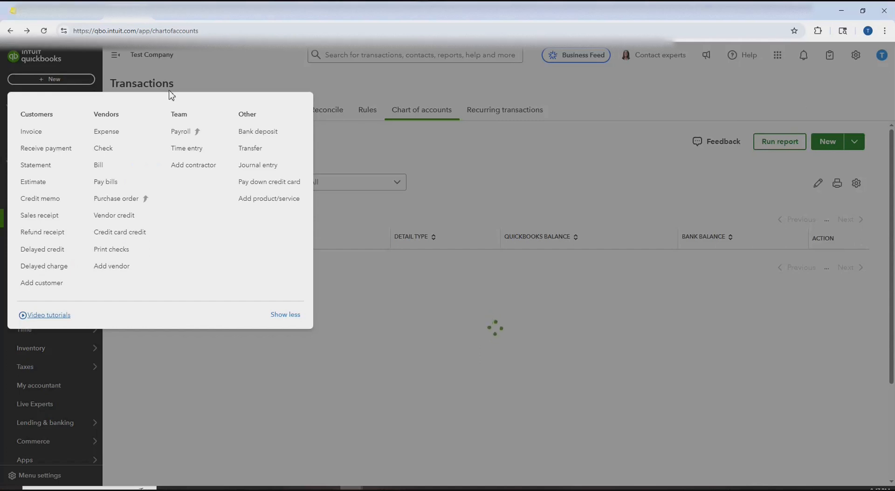
left_click(258, 165)
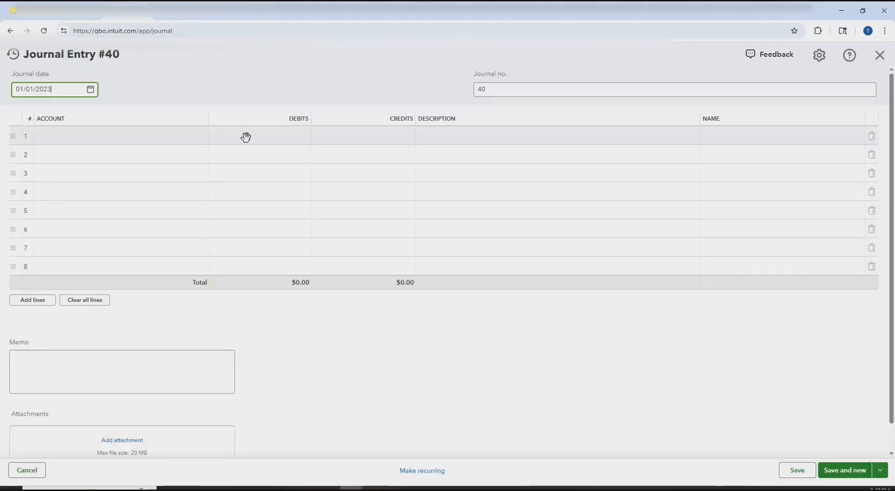
left_click(55, 89)
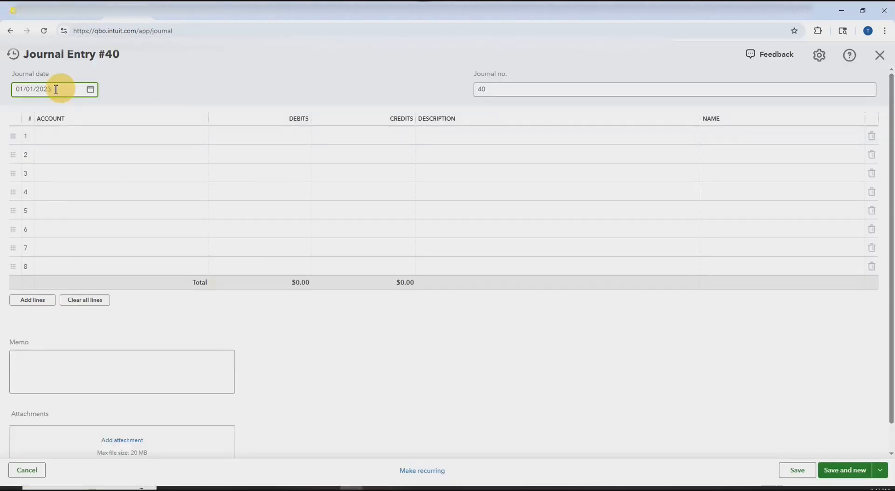
left_click_drag(56, 89, 1, 93)
type("01/31/2023")
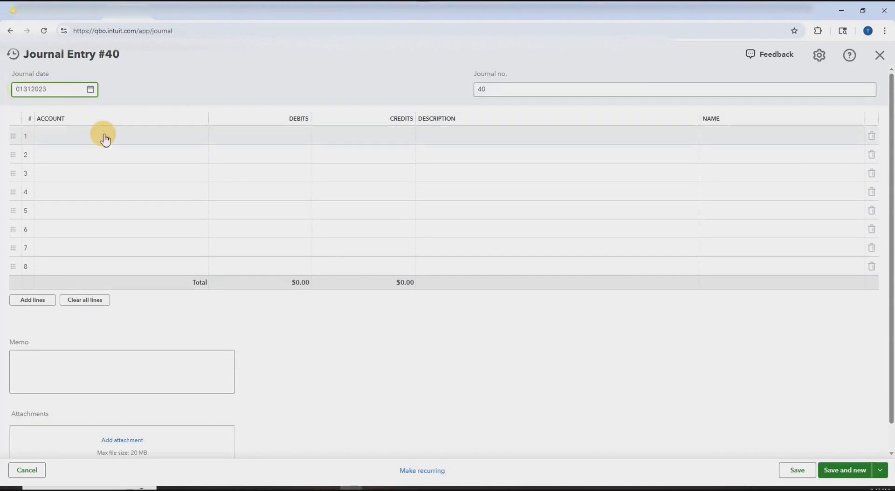
left_click(107, 136)
left_click(200, 137)
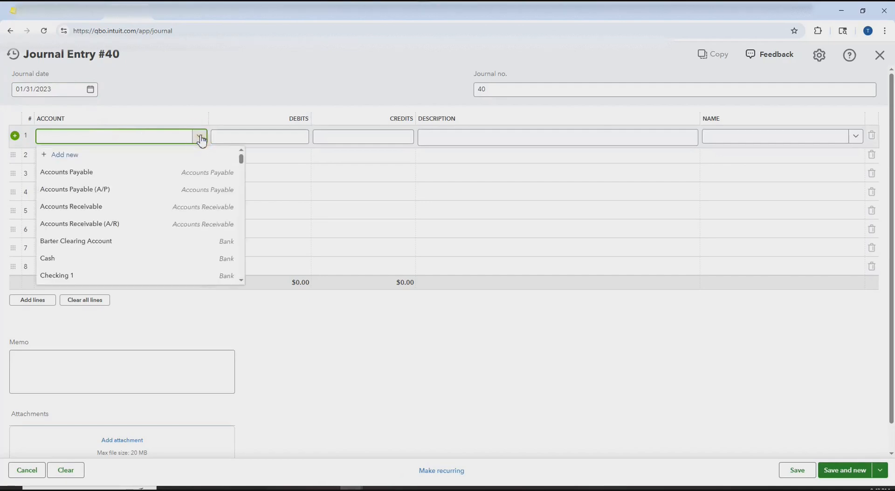
type("depre")
left_click(267, 136)
type("50")
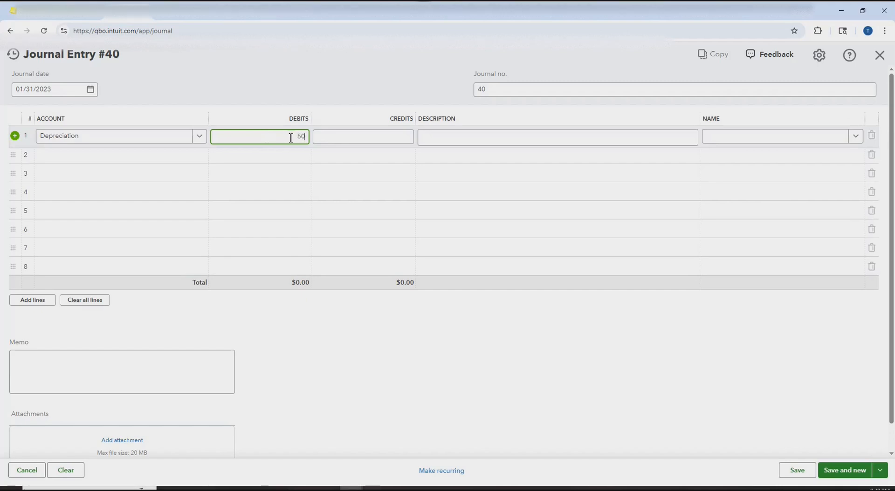
- Credit $50 to Accumulated Depreciation on the second line and save the entry
left_click(172, 158)
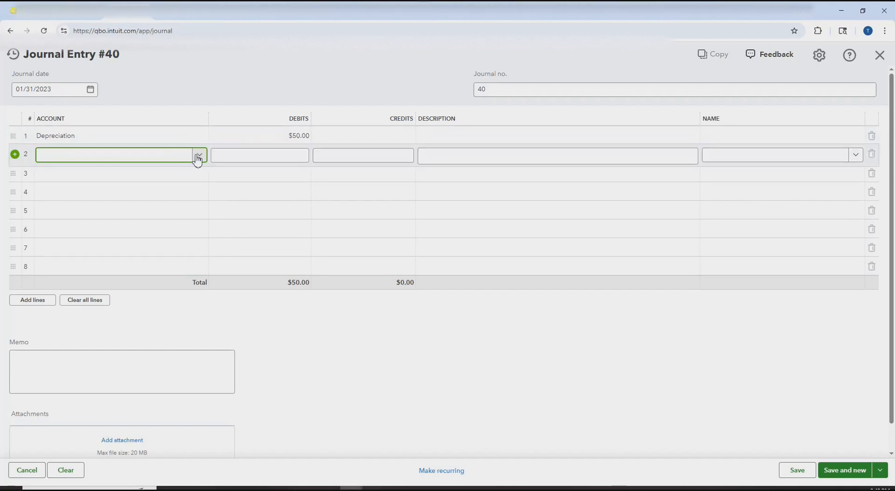
type("accu")
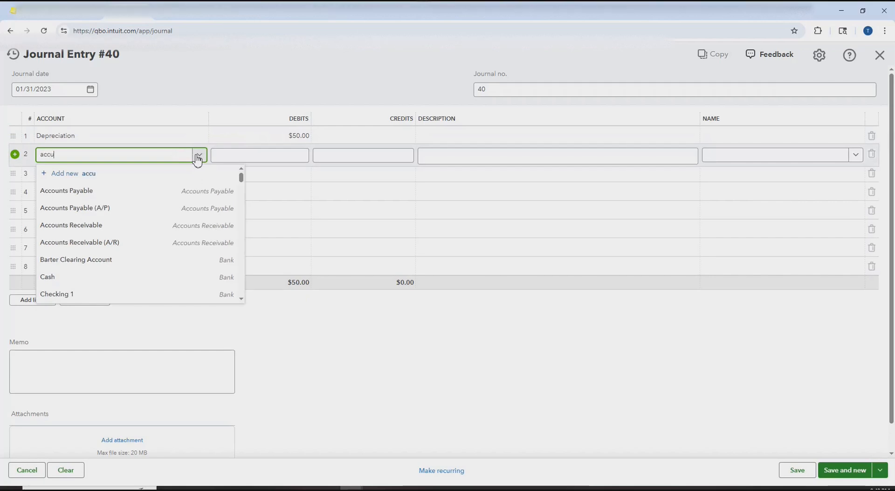
type("mulat")
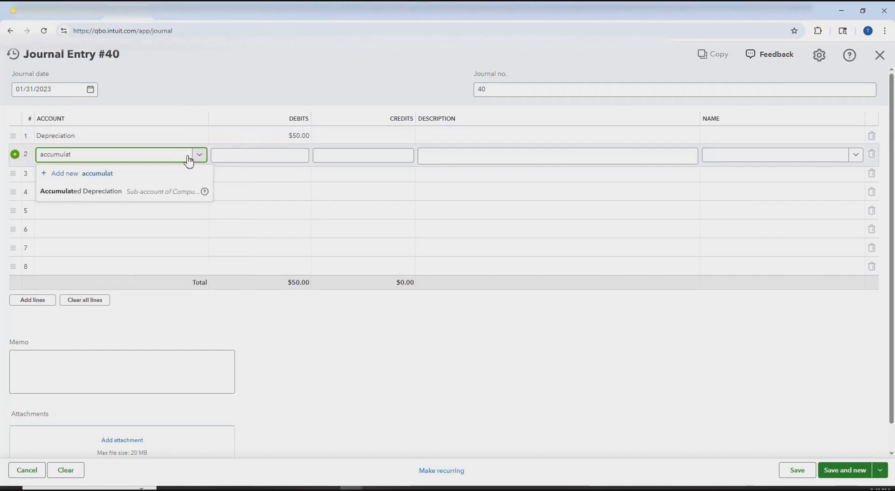
left_click(194, 158)
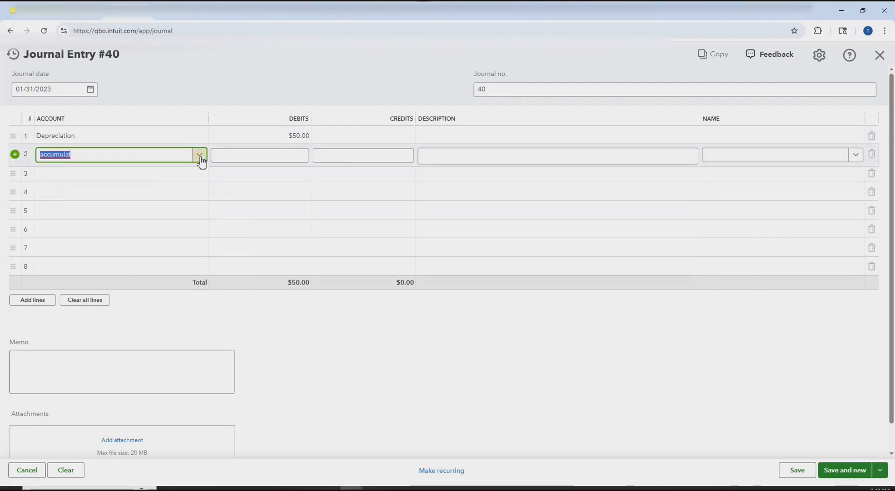
left_click(198, 159)
left_click(147, 197)
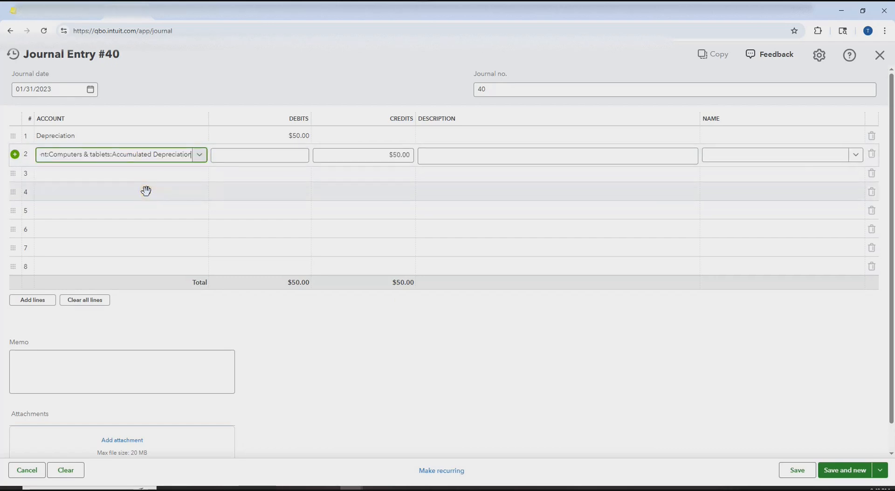
left_click(842, 472)
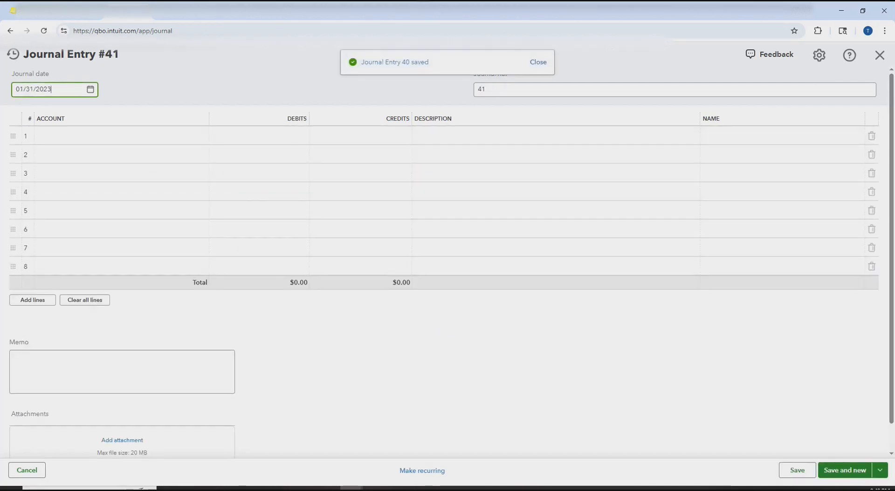
left_click(26, 154)
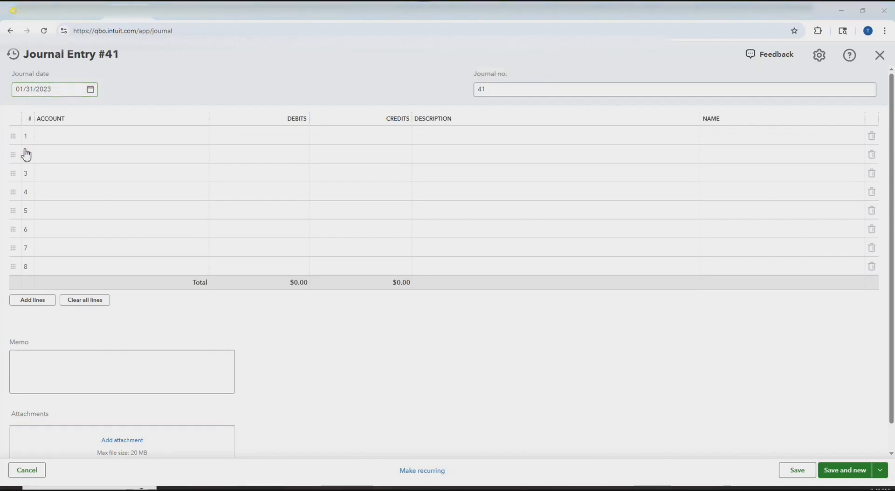
left_click(16, 143)
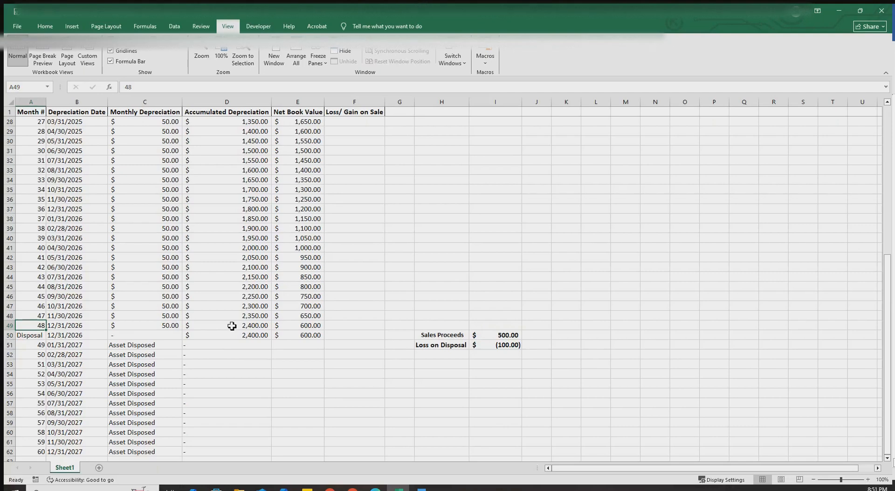
- Check month 48's 2,400 accumulated depreciation, 600 net book value, 500 sales proceeds and (100) loss
left_click(205, 327)
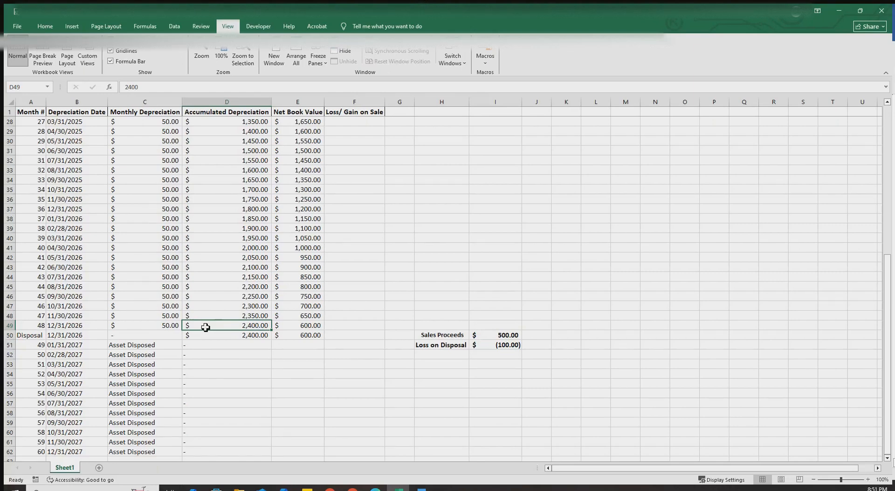
left_click(308, 325)
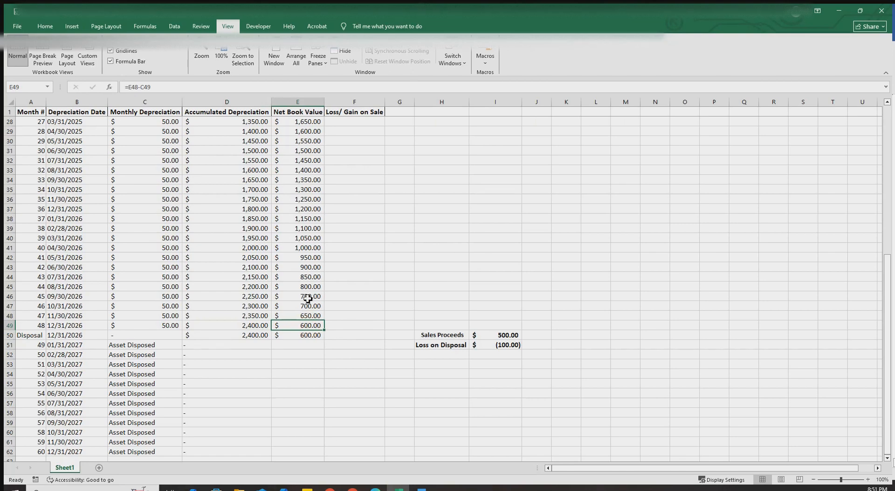
left_click(250, 328)
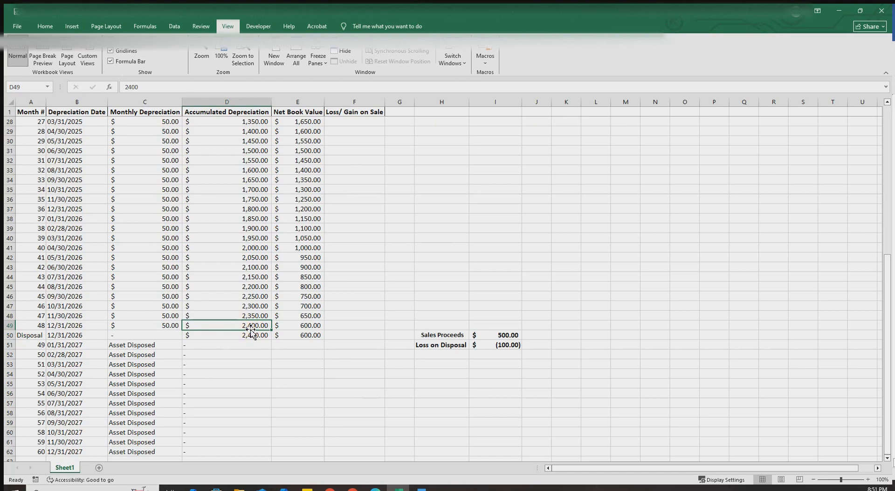
left_click(313, 328)
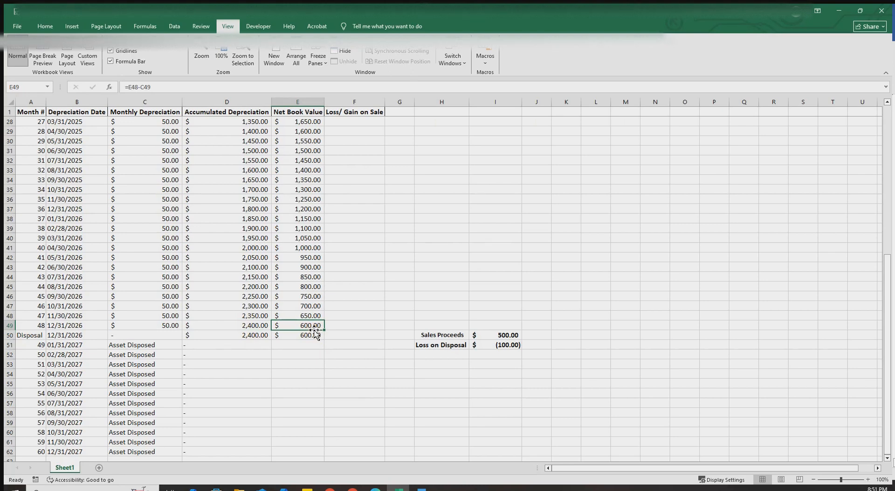
left_click(502, 337)
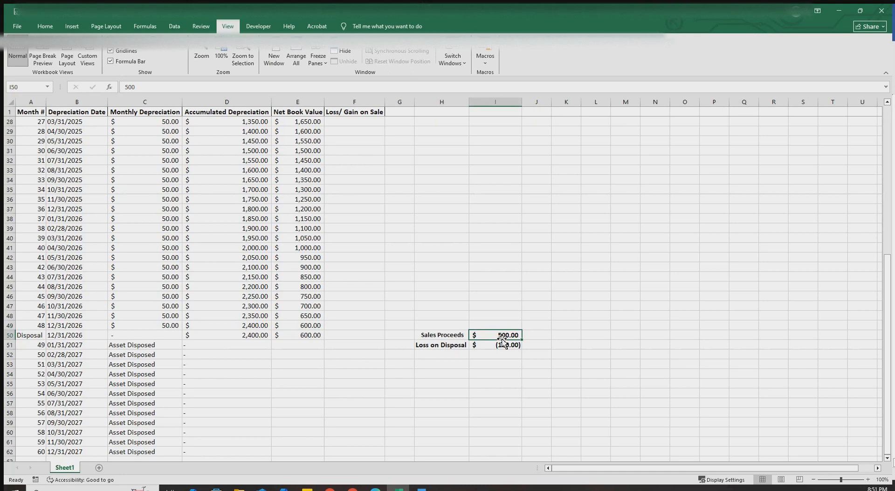
left_click(491, 346)
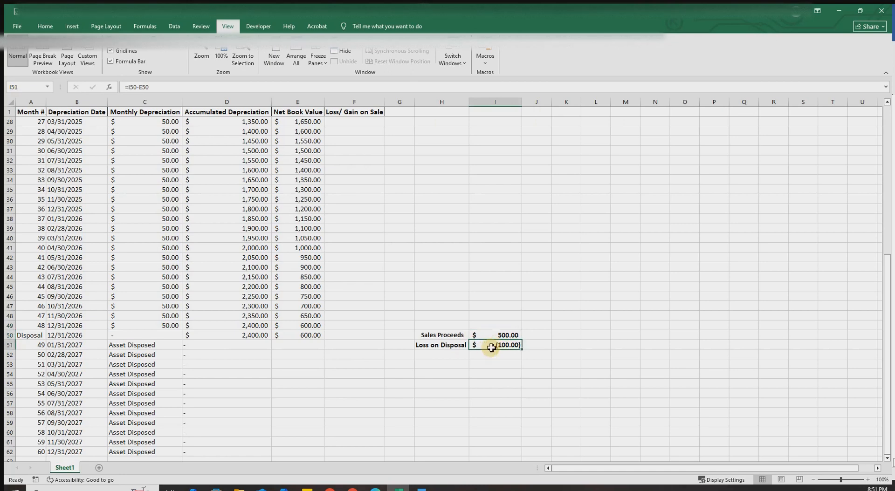
left_click(310, 333)
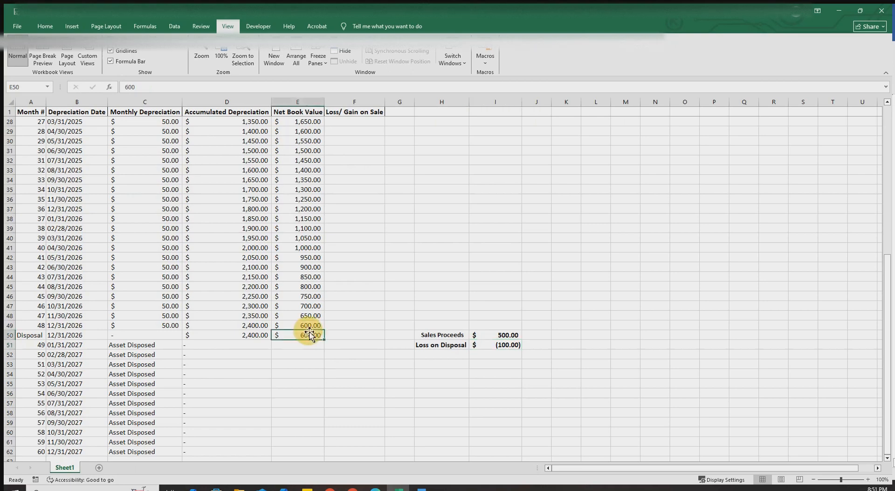
left_click(509, 336)
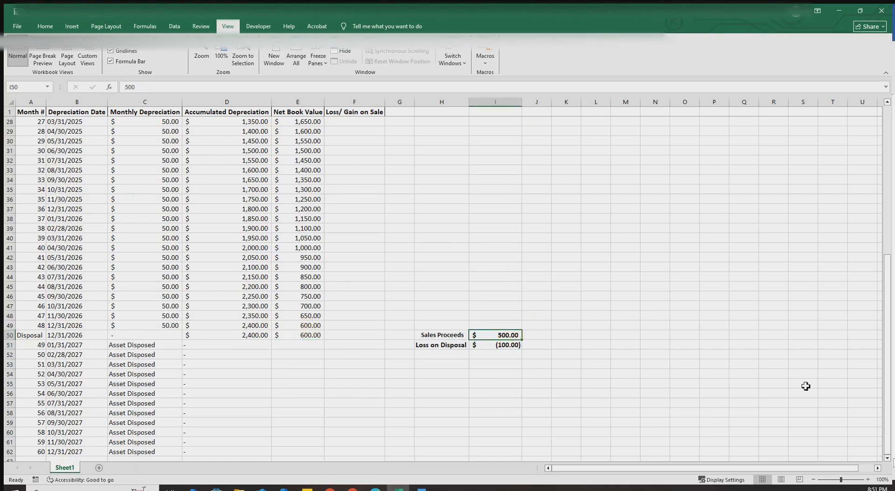
left_click(846, 222)
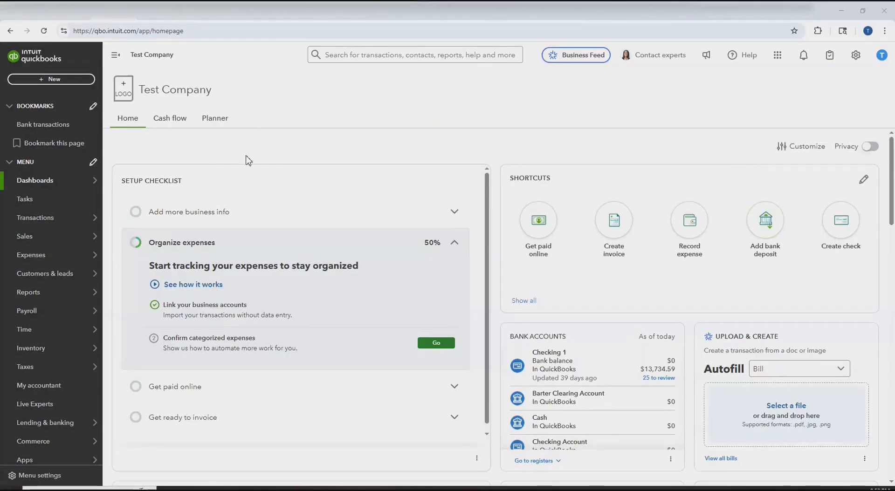
- Start a journal entry dated 12/31/2026 debiting Checking 1 $500
left_click(67, 80)
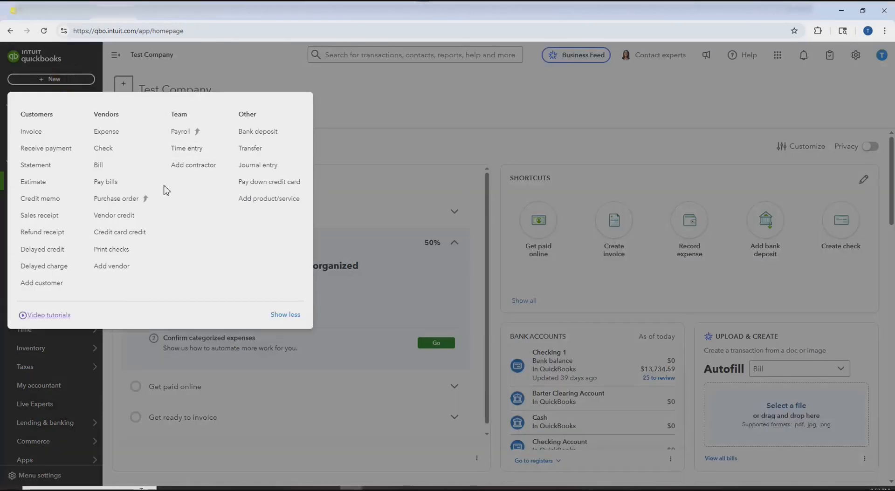
left_click(268, 167)
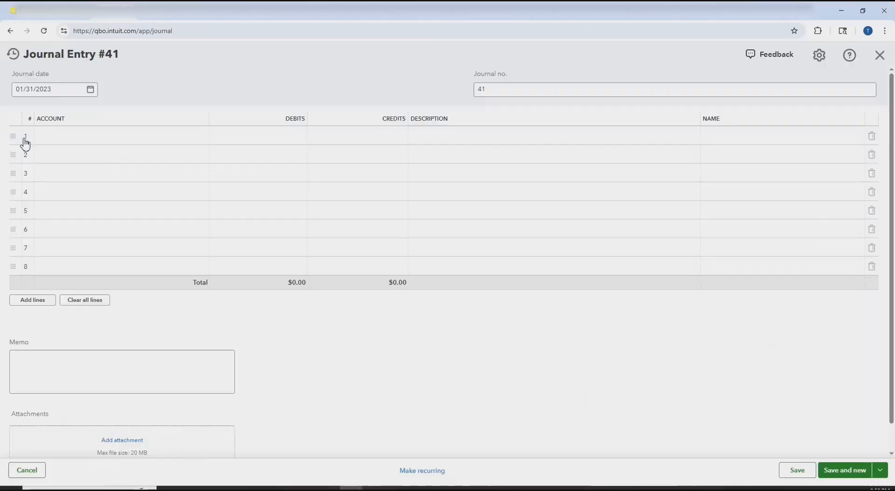
left_click(65, 89)
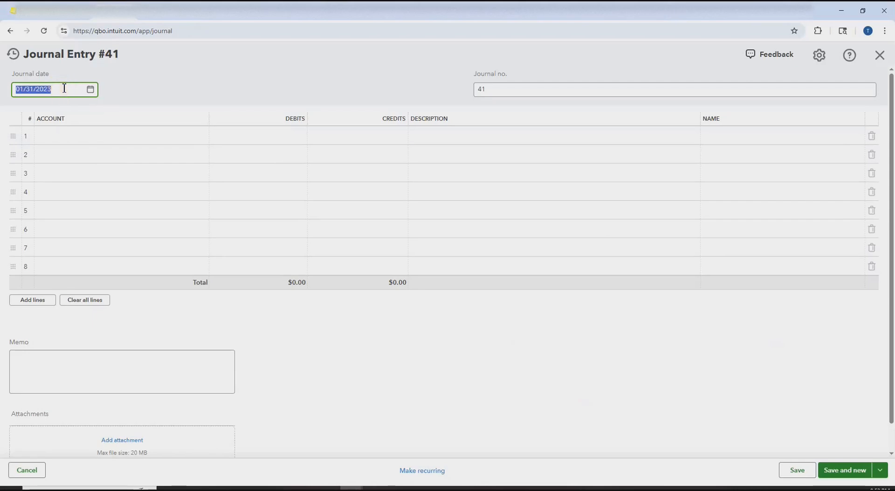
type("12312026")
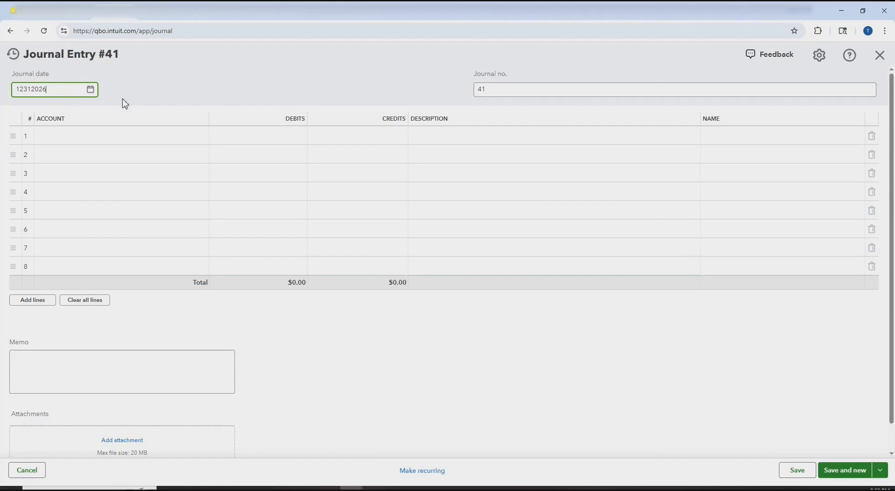
left_click(164, 139)
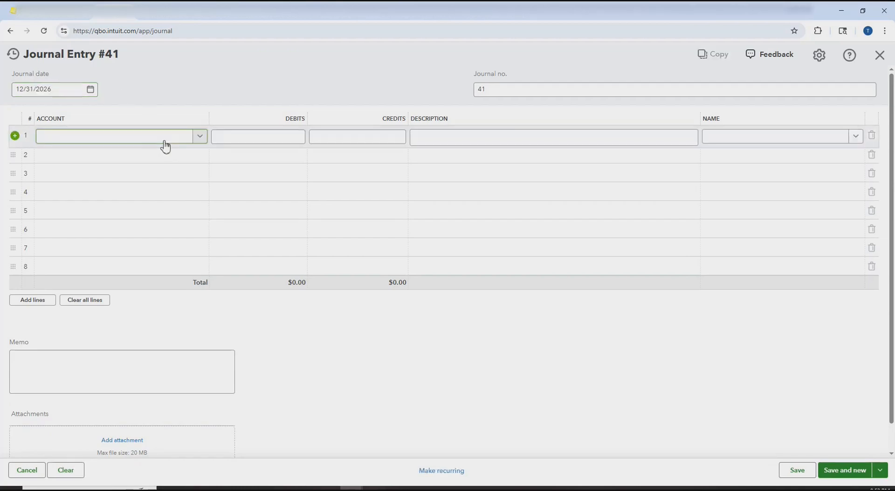
left_click(200, 140)
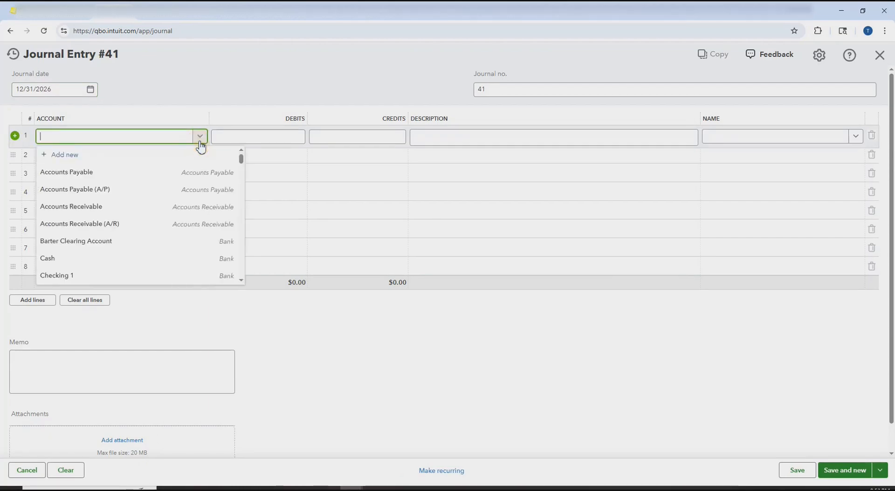
left_click(57, 275)
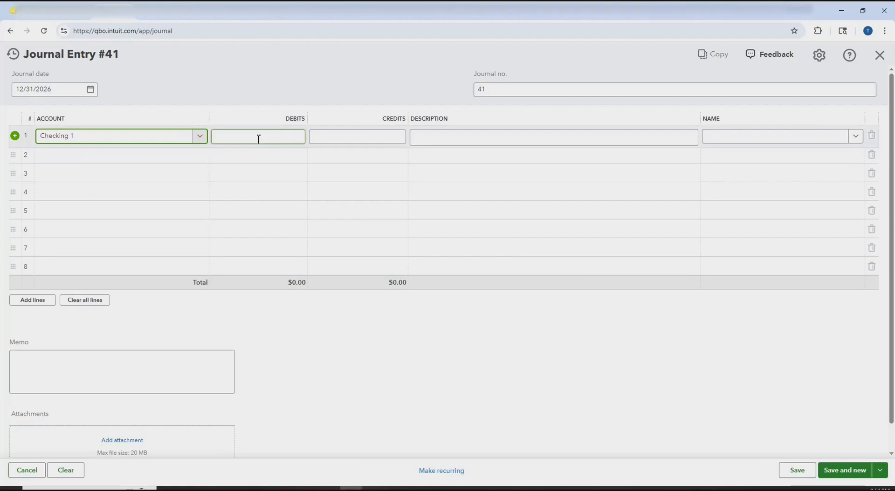
left_click(259, 139)
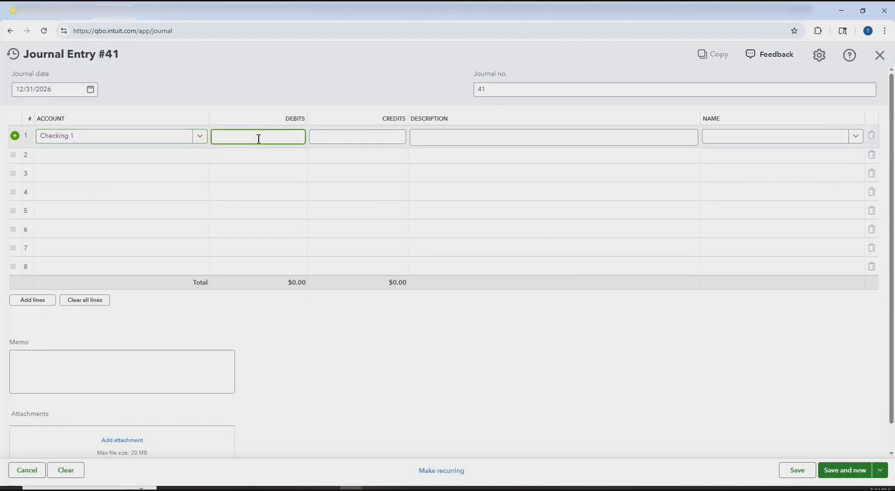
type("500")
- Debit accumulated depreciation $2,400 and Loss on Disposal $100
left_click(201, 163)
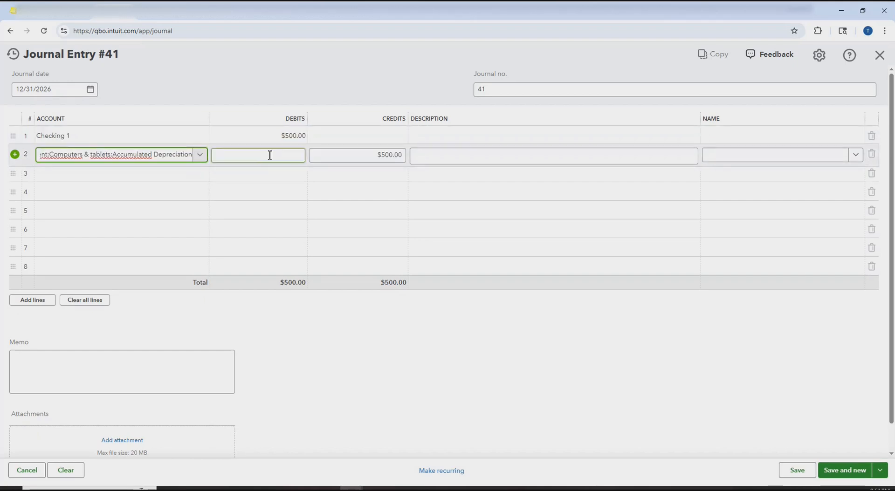
left_click(270, 155)
type("2400")
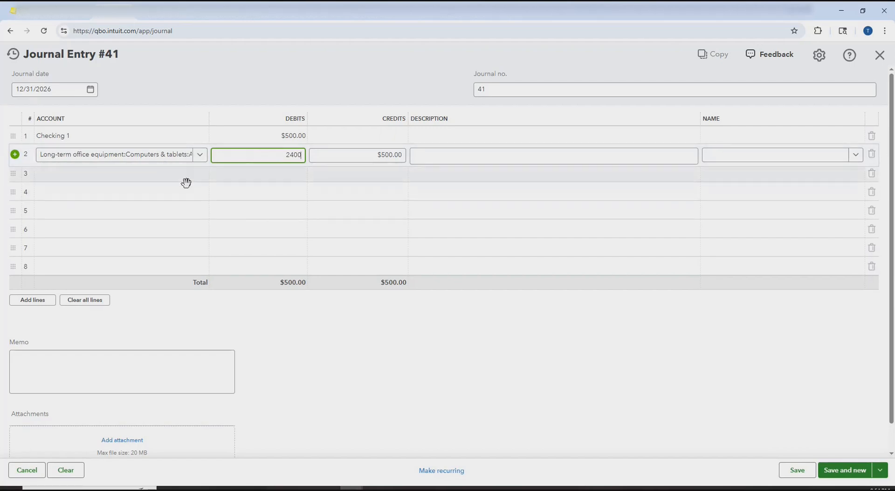
left_click(205, 179)
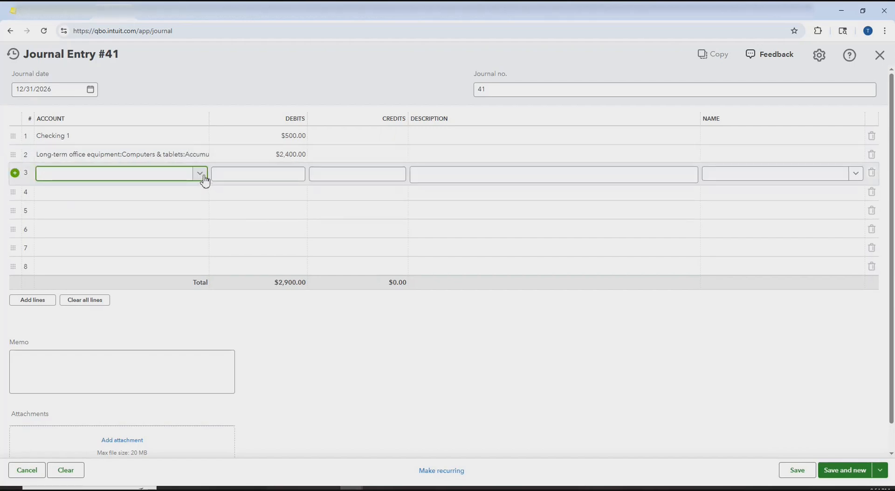
type("Loss on Disposal")
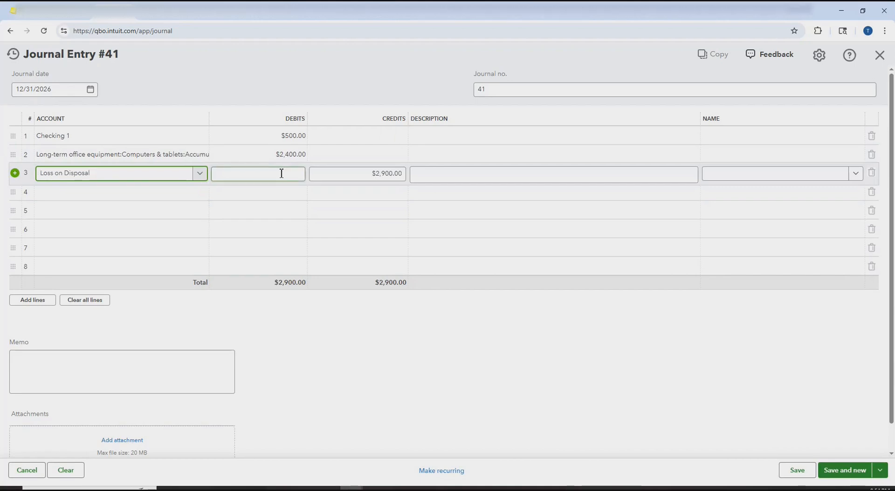
left_click(281, 173)
type("100")
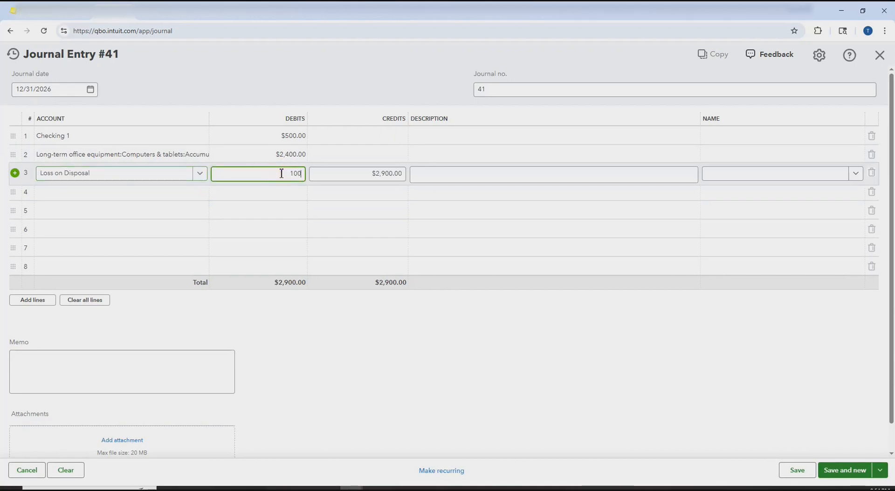
- Credit Computers & tablets $3,000 and save the journal entry
left_click(197, 193)
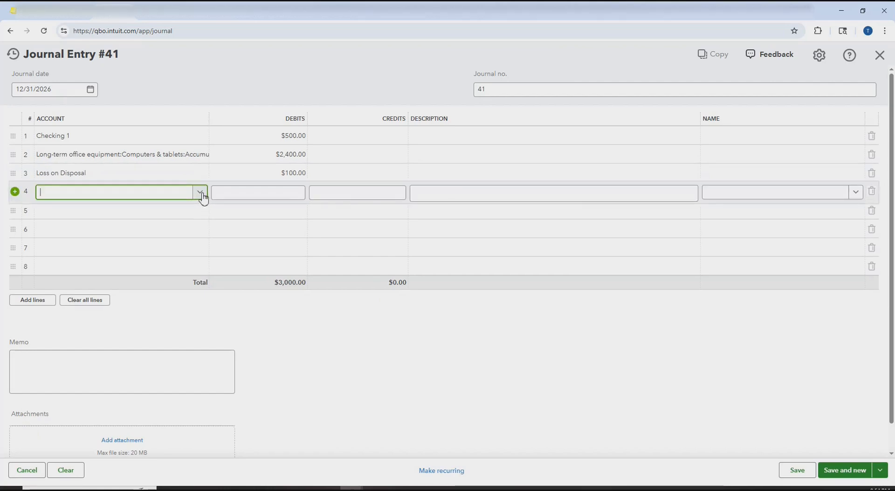
type("co")
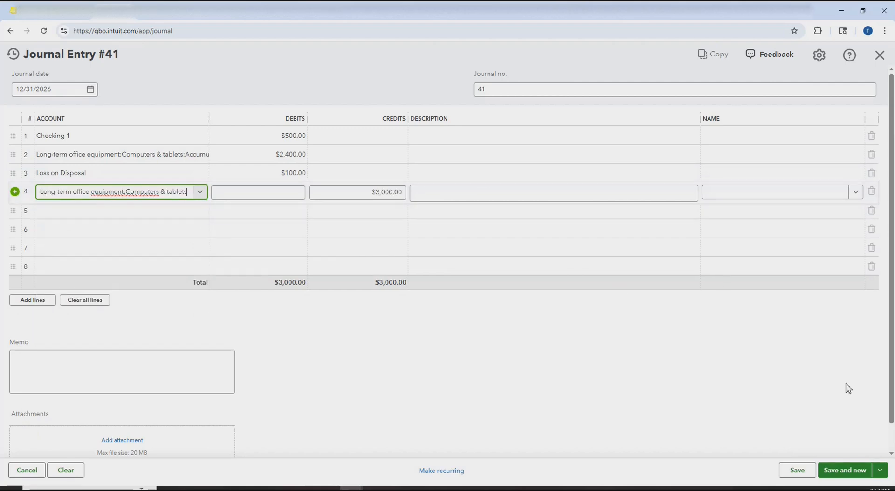
left_click(800, 472)
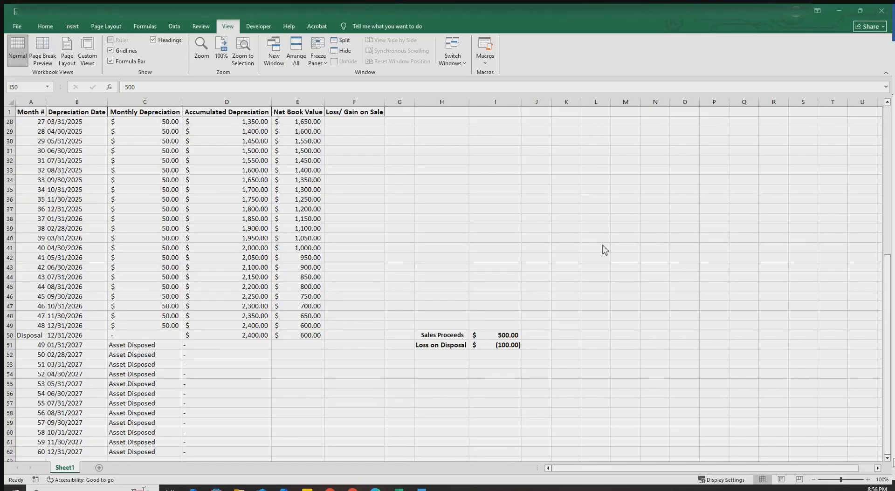
left_click(77, 342)
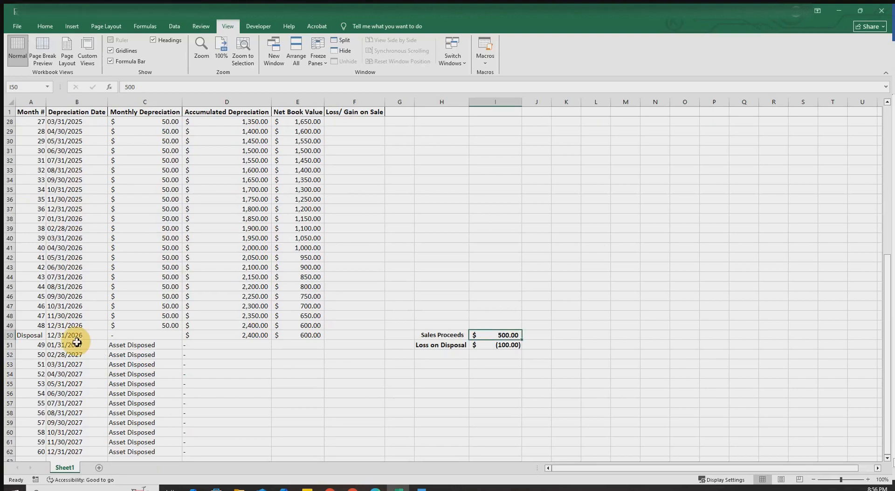
left_click_drag(132, 345, 133, 410)
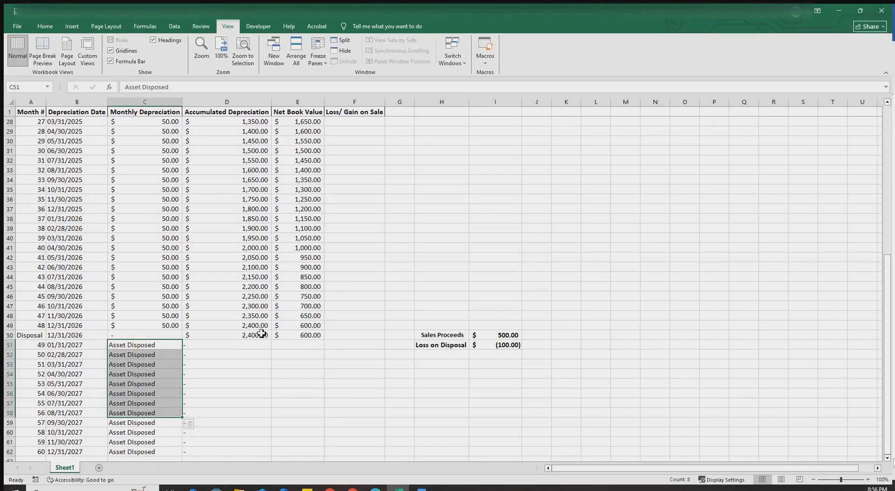